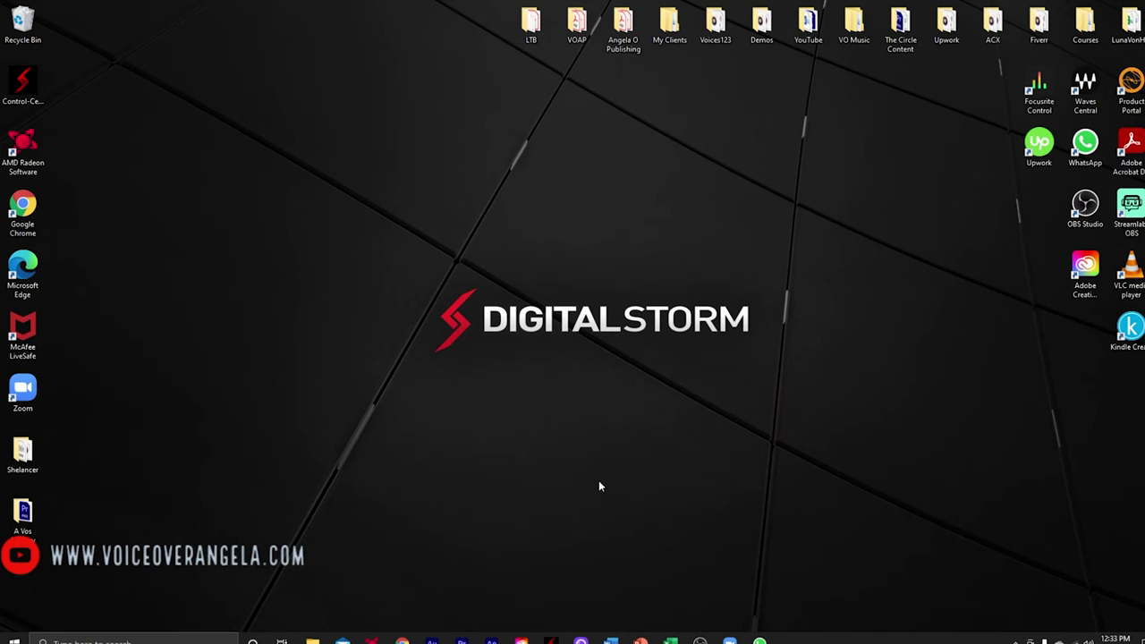
# Launch Adobe Audition and enable editing in the manuscript document open in Word
pyautogui.click(434, 637)
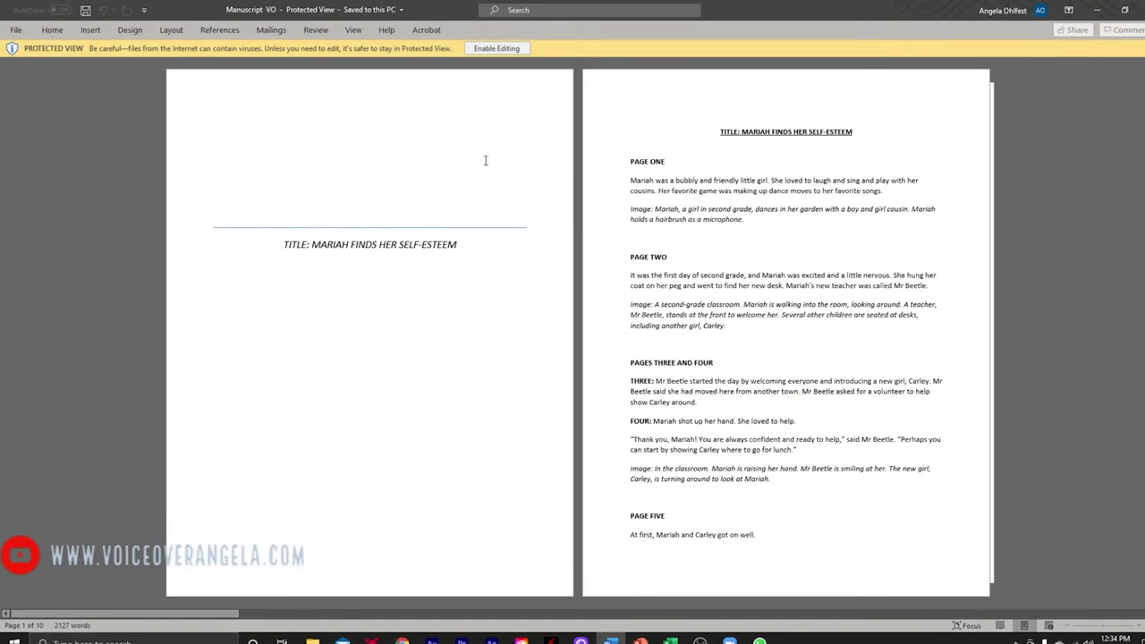
pyautogui.click(496, 48)
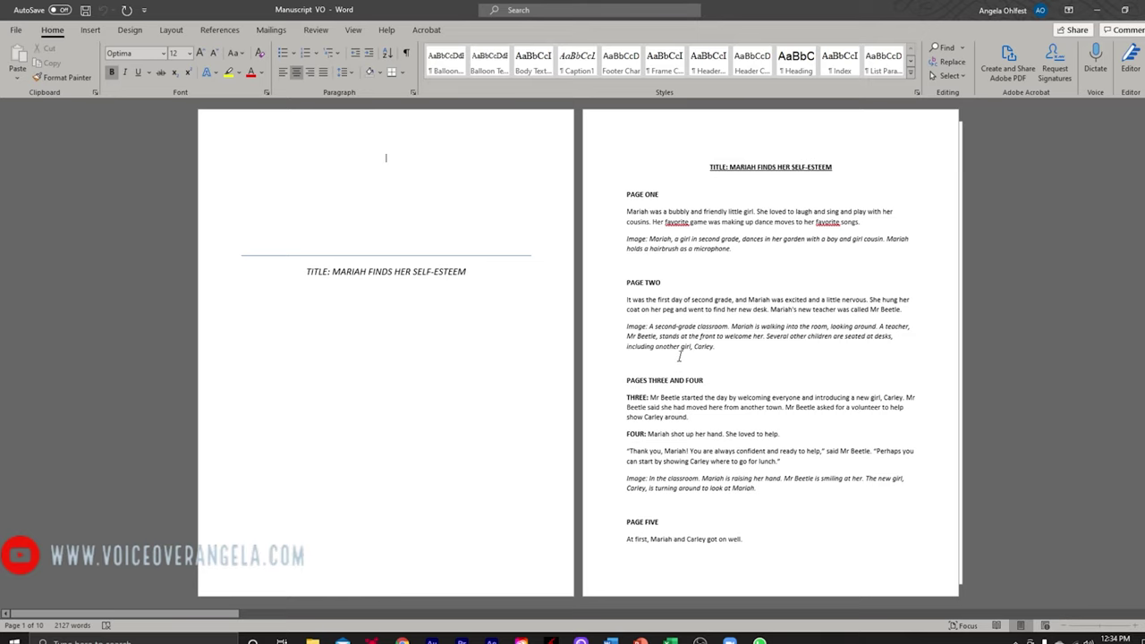
# Highlight the image description under Page One in yellow
pyautogui.scroll(-1, 679, 356)
pyautogui.scroll(1, 679, 356)
pyautogui.moveTo(627, 239); pyautogui.dragTo(735, 250)
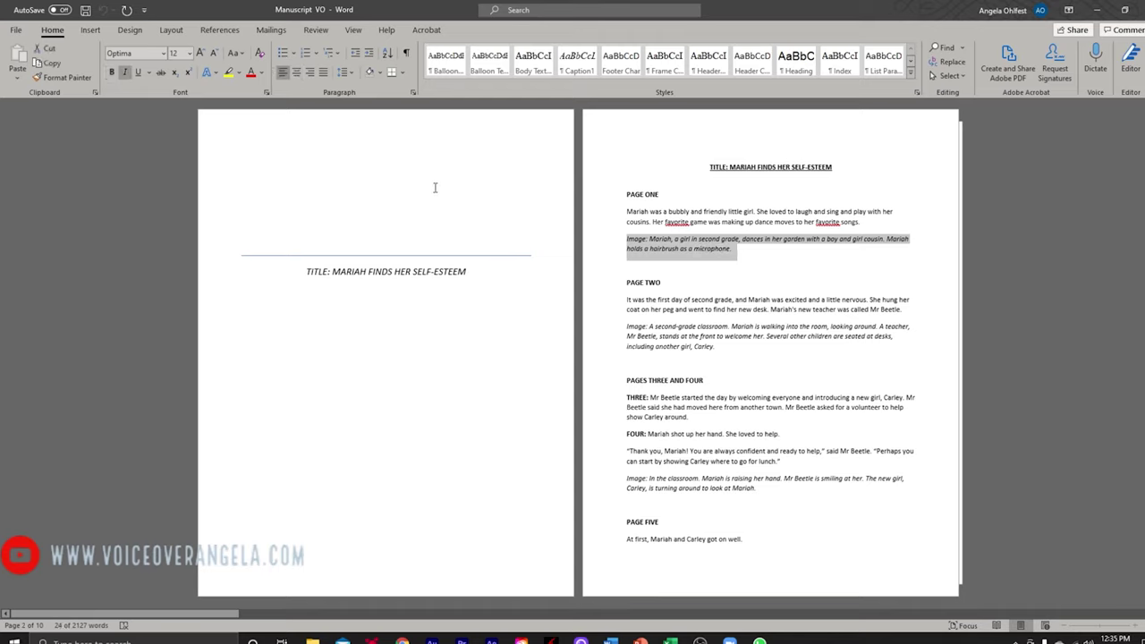
pyautogui.click(228, 71)
pyautogui.click(633, 307)
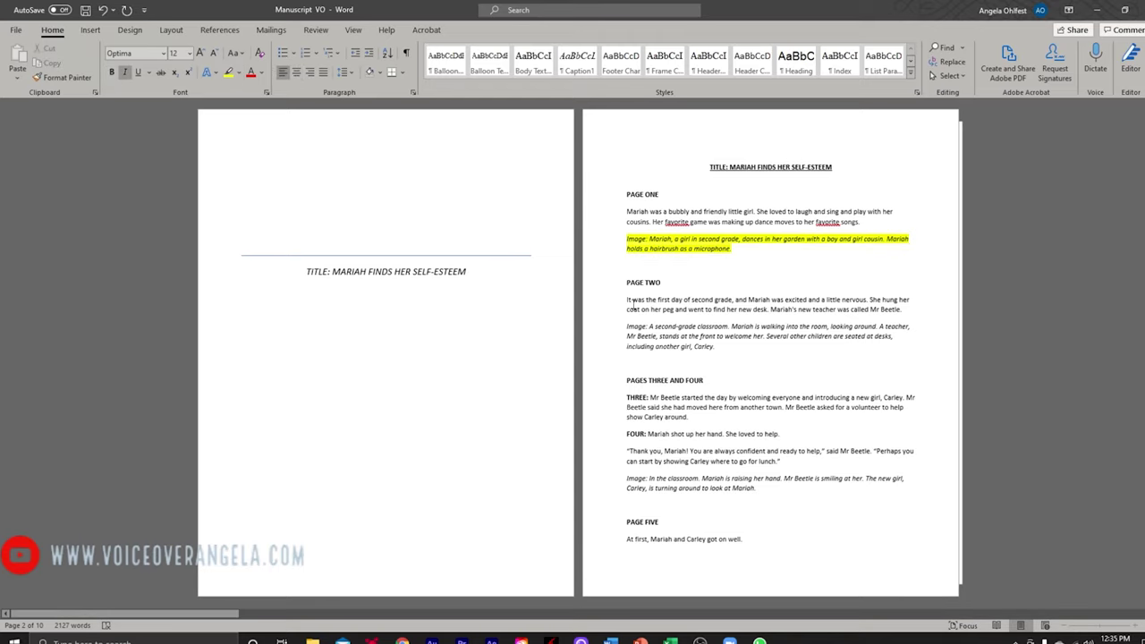
# Highlight the image descriptions under Page Two and under Pages Three and Four in yellow
pyautogui.moveTo(622, 330); pyautogui.dragTo(720, 349)
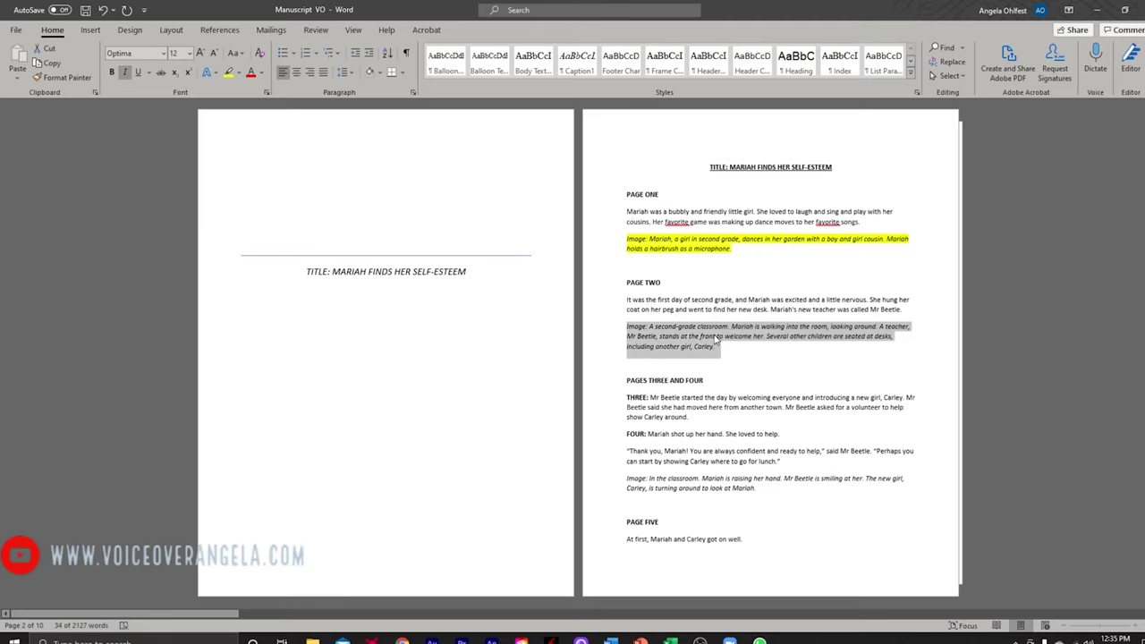
pyautogui.click(717, 347)
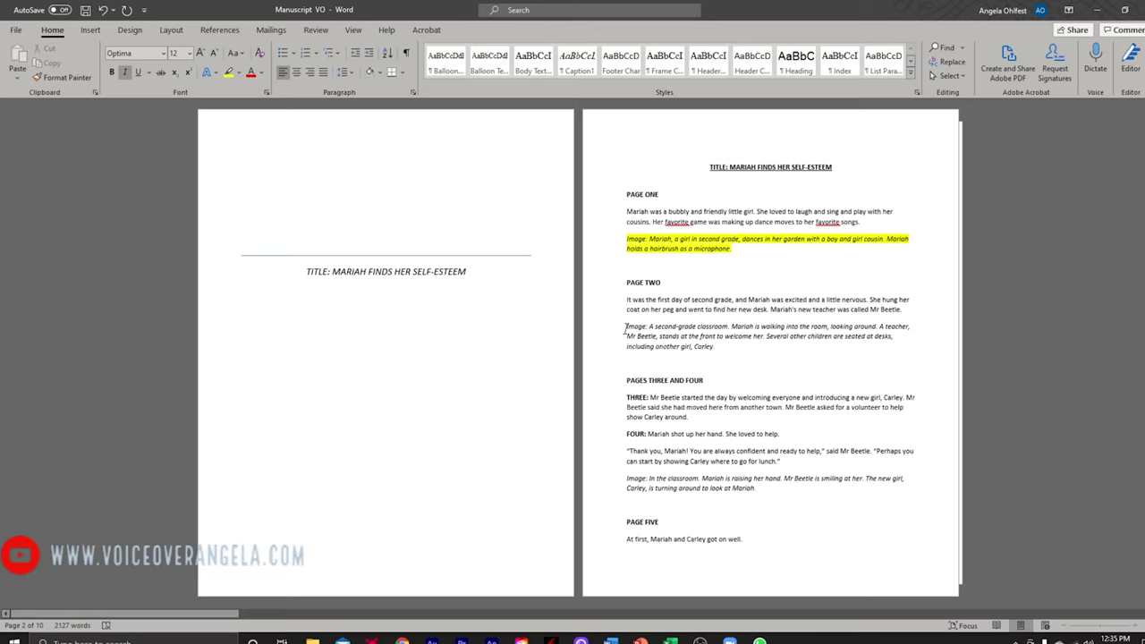
pyautogui.moveTo(626, 328); pyautogui.dragTo(725, 349)
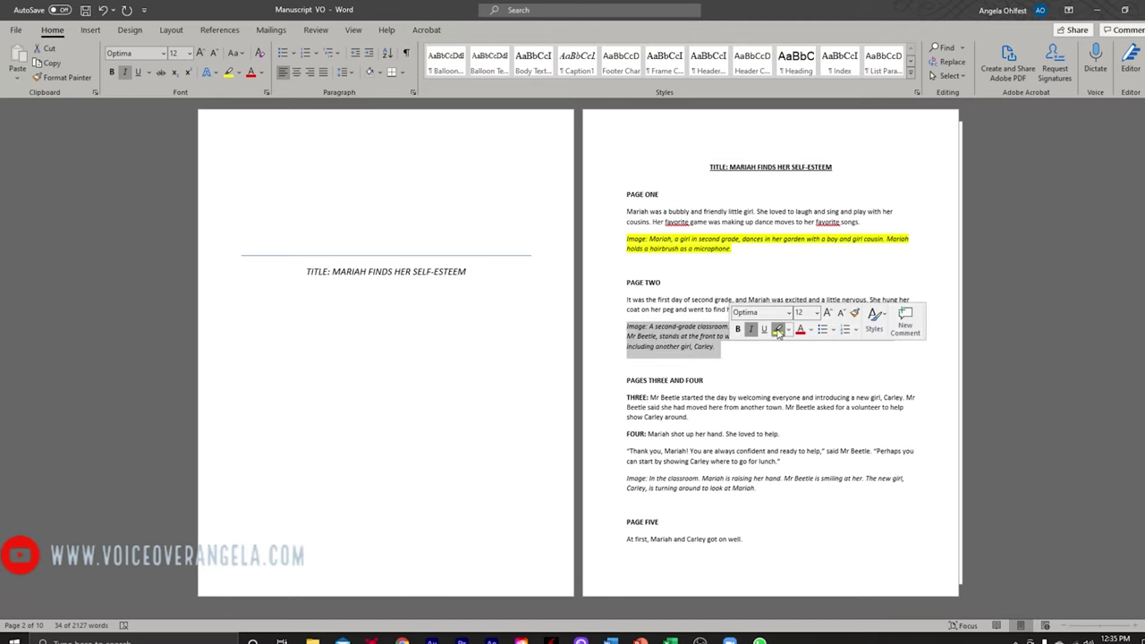
pyautogui.click(780, 334)
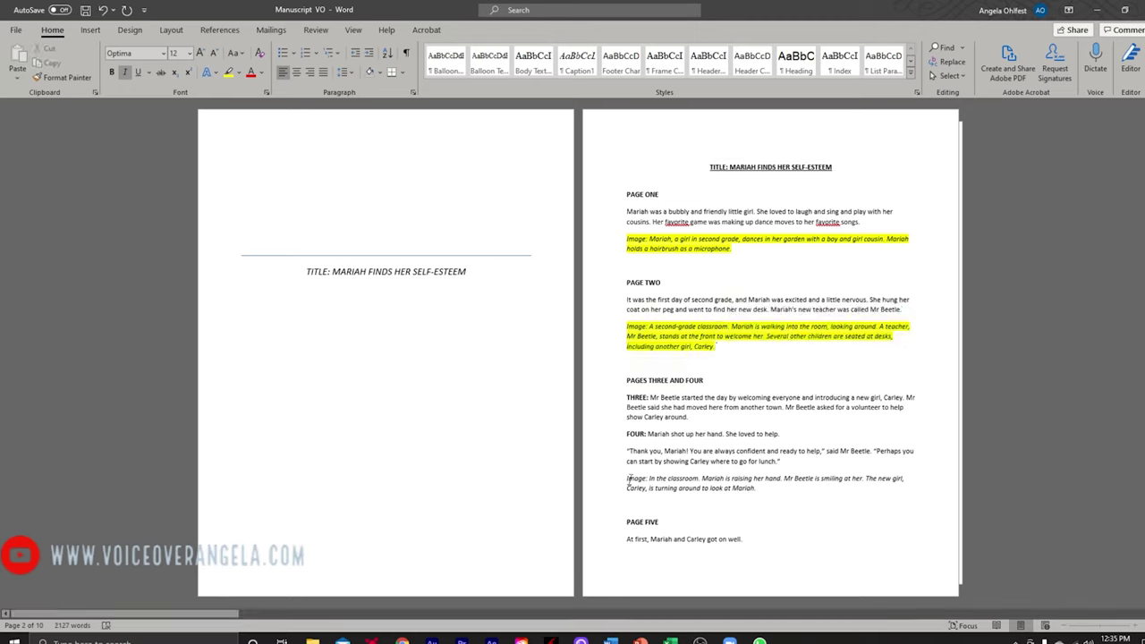
pyautogui.moveTo(626, 478); pyautogui.dragTo(757, 489)
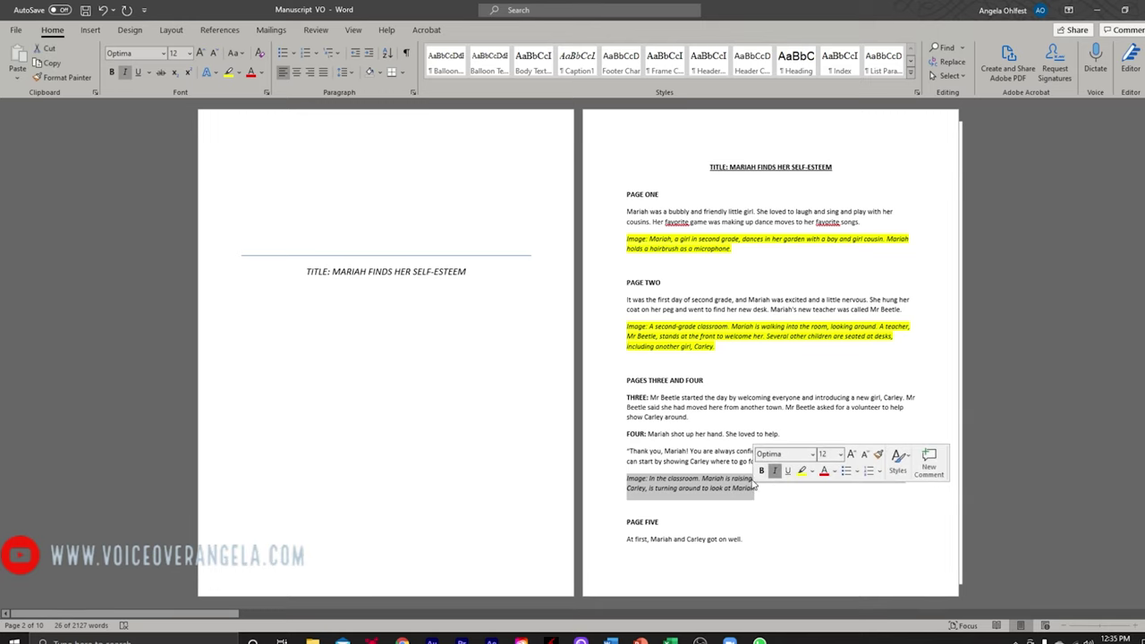
pyautogui.click(801, 480)
pyautogui.click(770, 489)
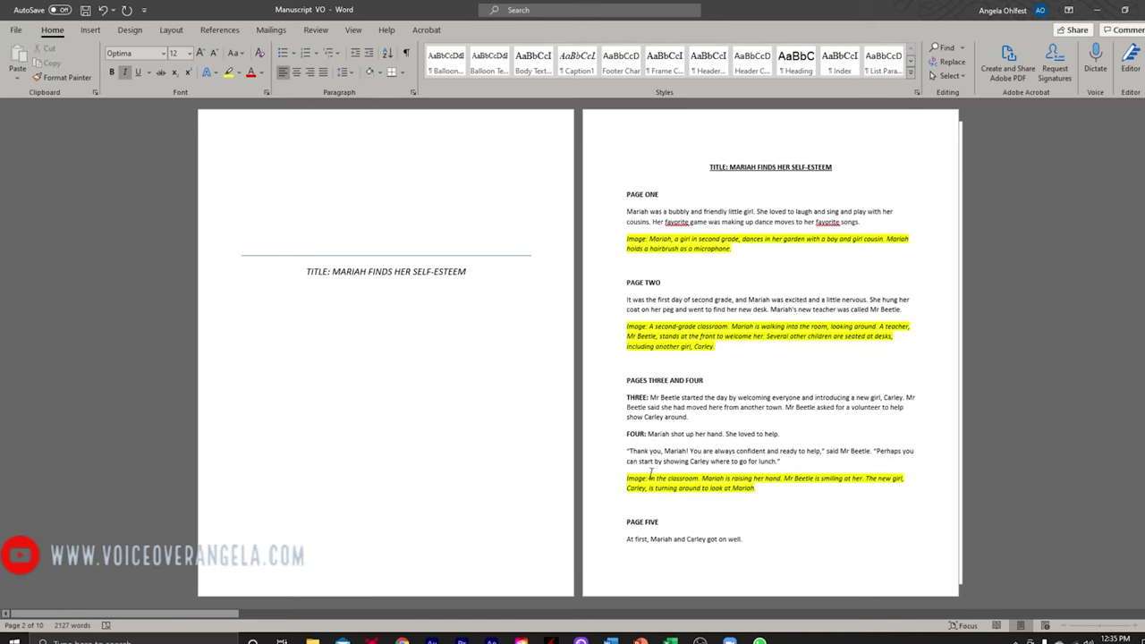
# Highlight the Page Five image description about eating packed lunches in the canteen in yellow
pyautogui.scroll(-1, 664, 466)
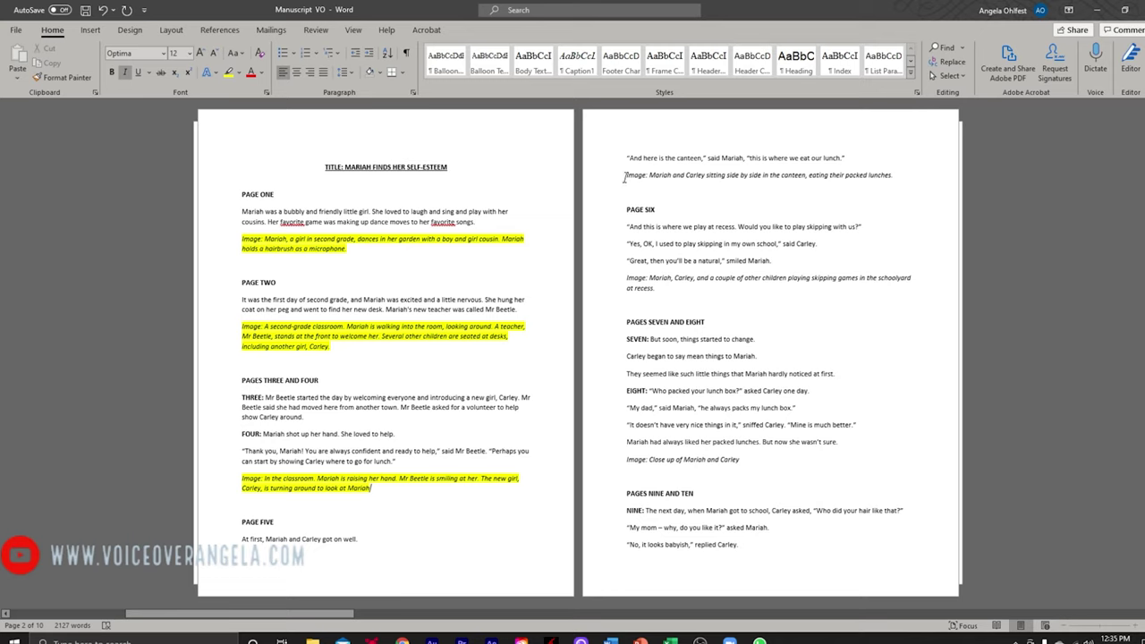
pyautogui.moveTo(625, 175); pyautogui.dragTo(892, 173)
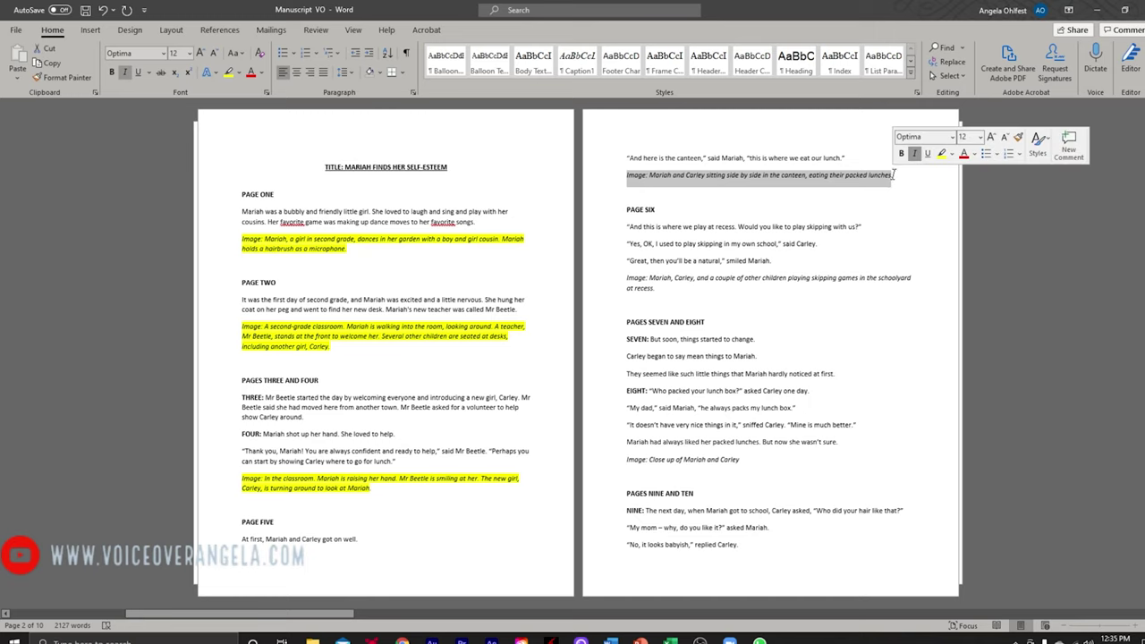
pyautogui.click(944, 157)
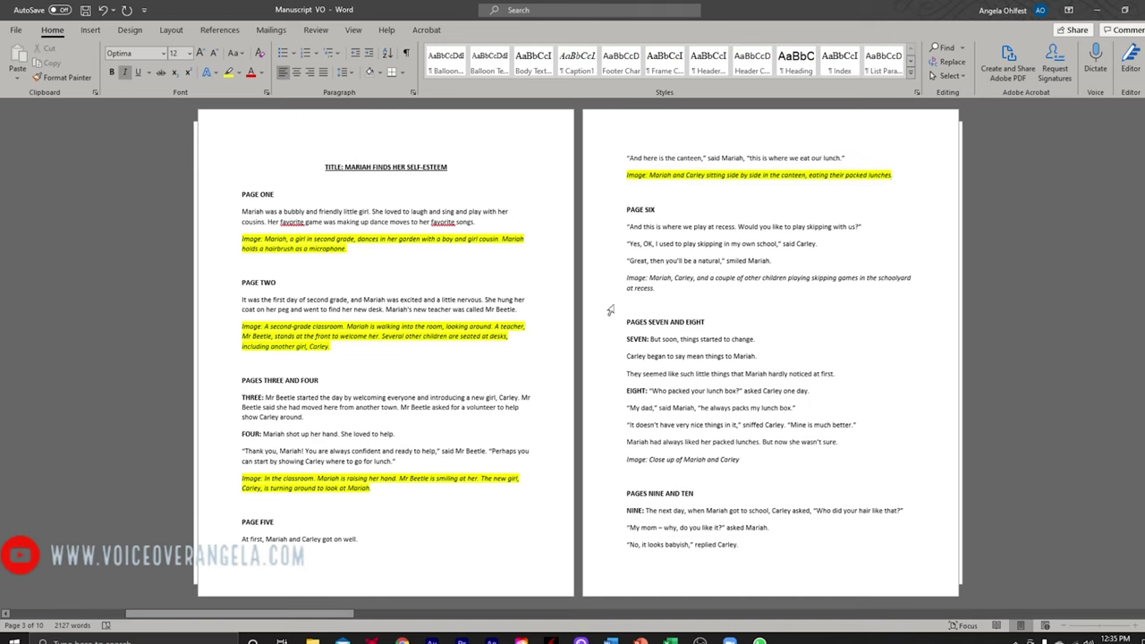
pyautogui.scroll(1, 765, 289)
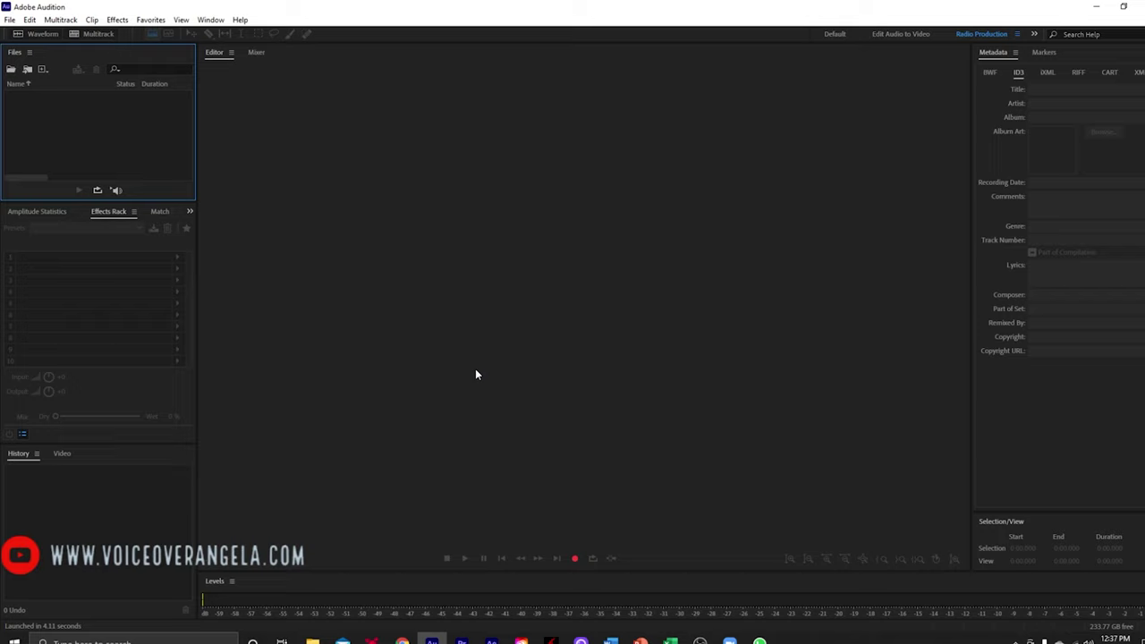
# In Adobe Audition, start a new audio file named "00_Mariah finds her self esteem_opening credits"
pyautogui.hotkey('ctrl', 'shift', 'n')
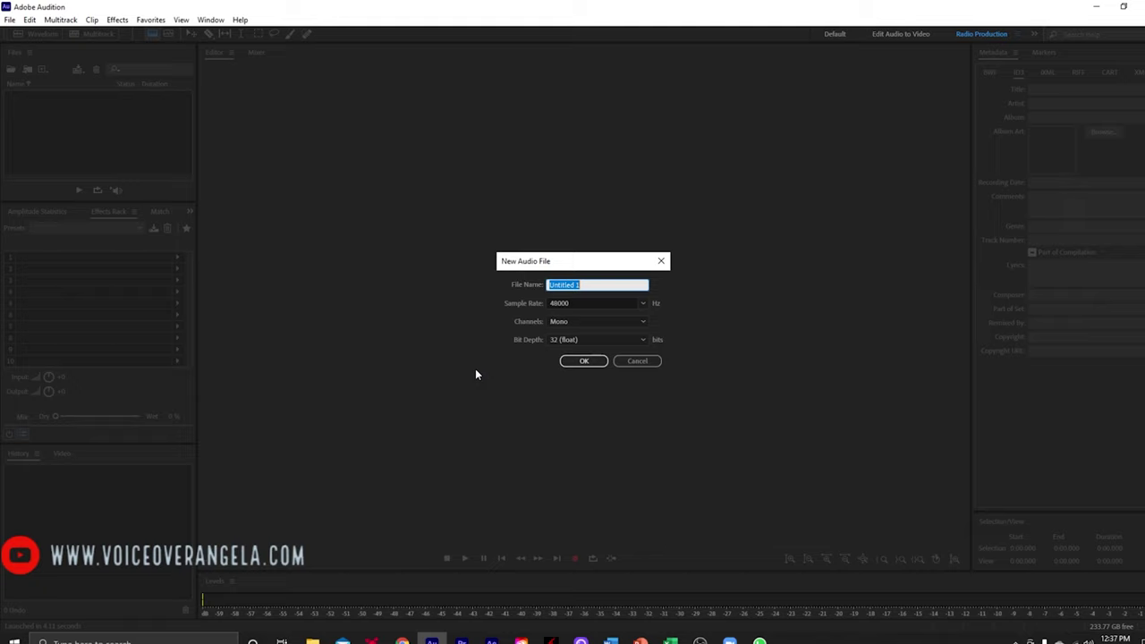
pyautogui.write('00')
pyautogui.write('_Ma')
pyautogui.write('_')
pyautogui.write('opening c')
pyautogui.write('redits')
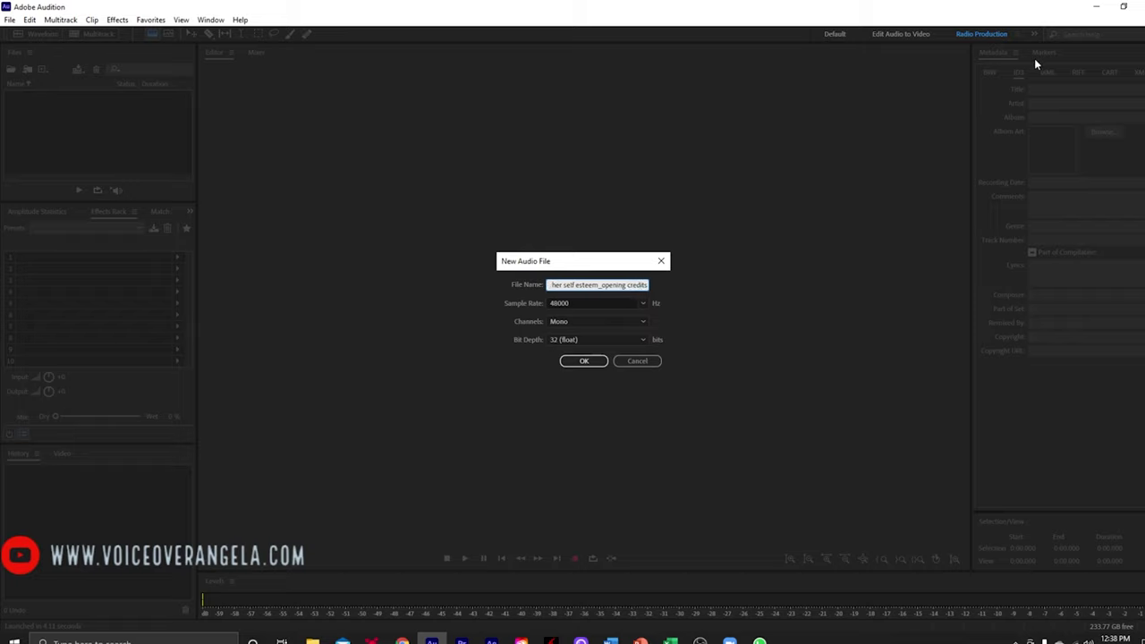
# Set the new audio file's sample rate to 44100 Hz and bit depth to 16, and create it
pyautogui.click(642, 304)
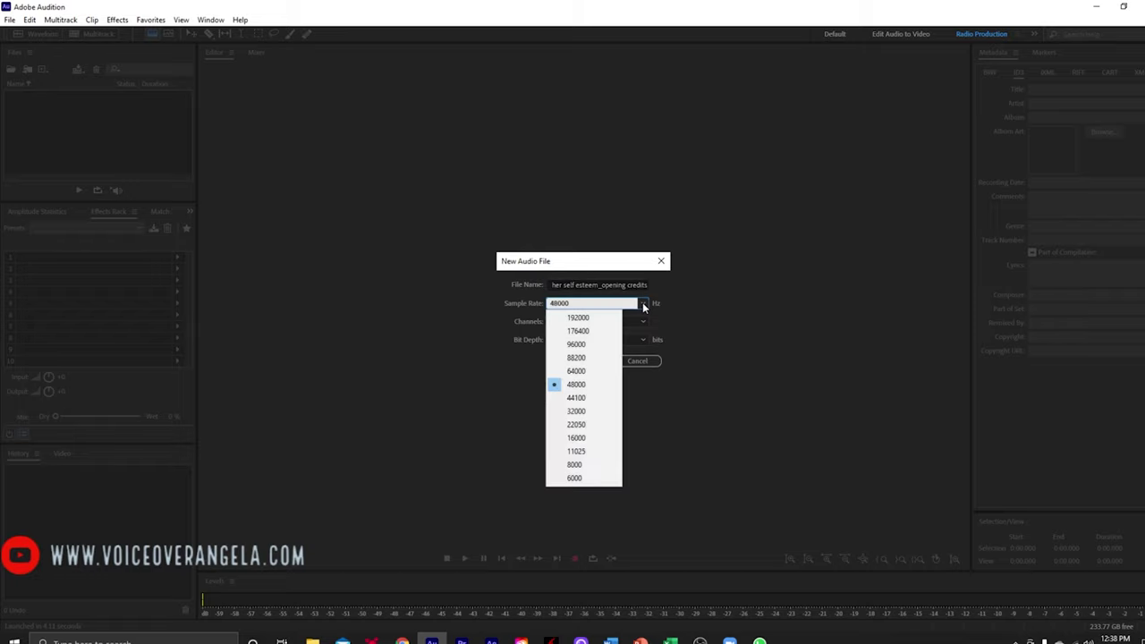
pyautogui.click(578, 398)
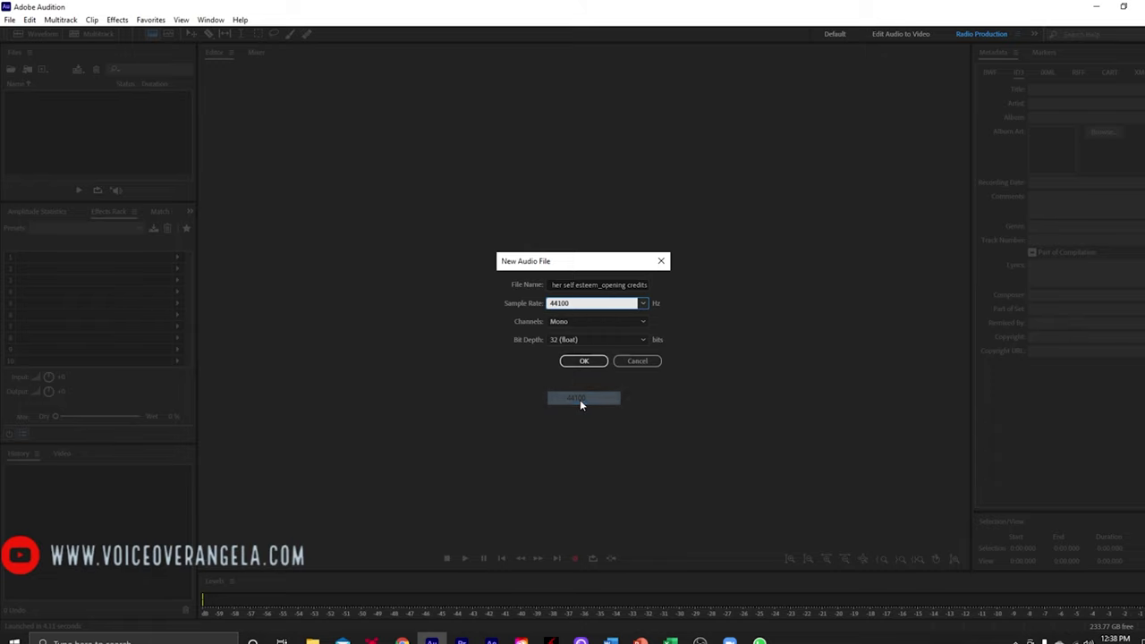
pyautogui.click(642, 340)
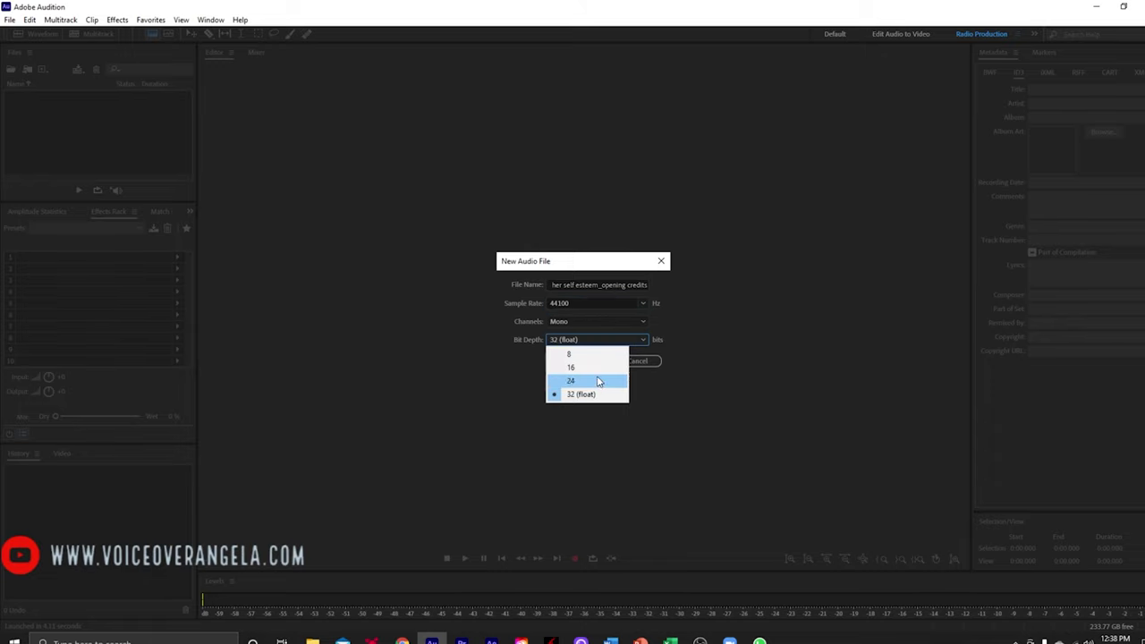
pyautogui.click(593, 369)
pyautogui.click(584, 361)
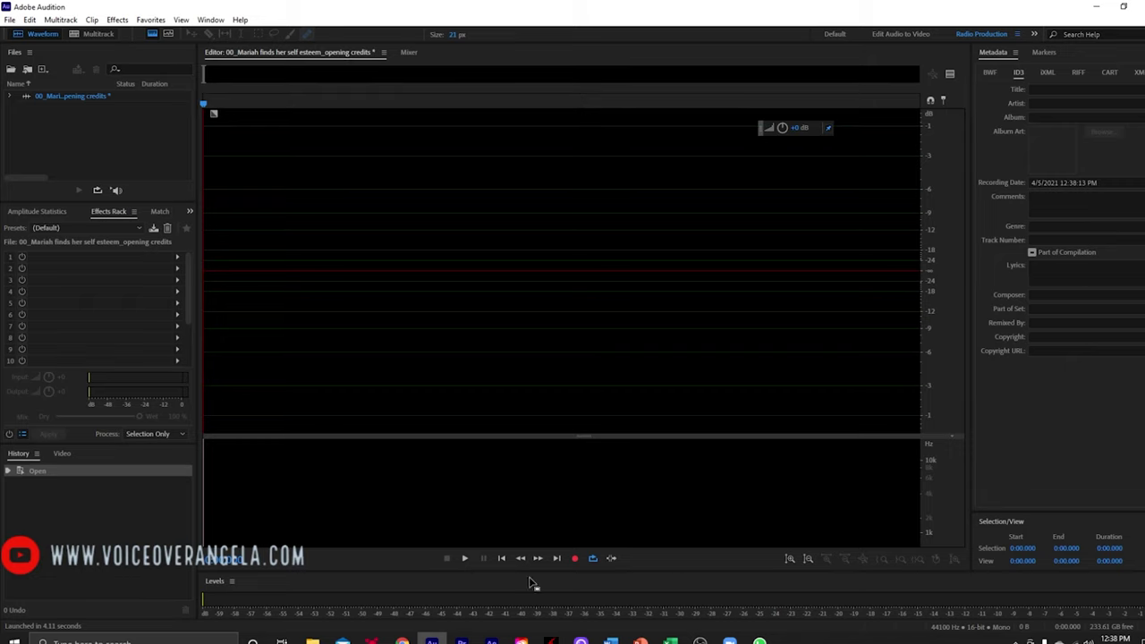
pyautogui.click(574, 560)
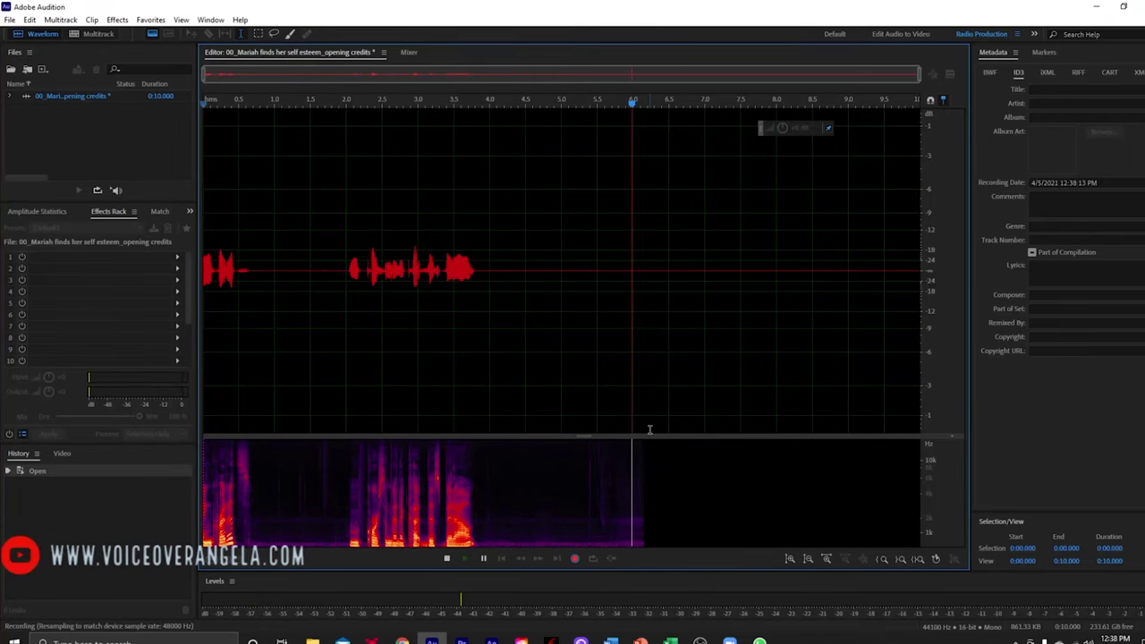
pyautogui.press('space')
pyautogui.rightClick(542, 247)
pyautogui.click(590, 256)
pyautogui.press('Delete')
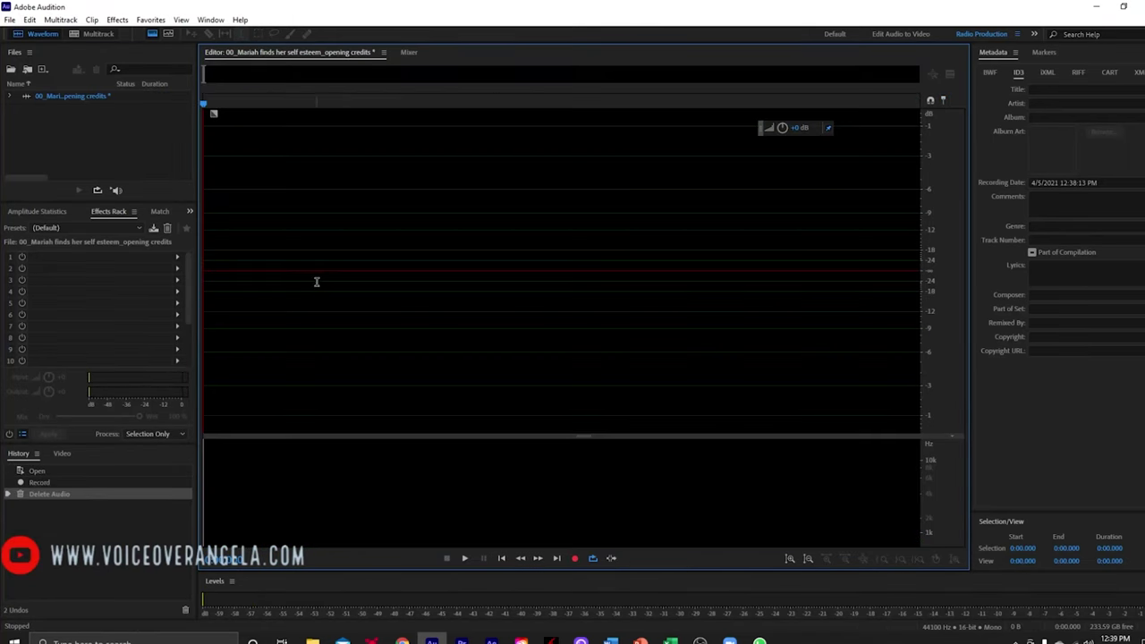
# Record the opening credits narration and delete the section from about 6.1 to 10.1 seconds
pyautogui.click(576, 560)
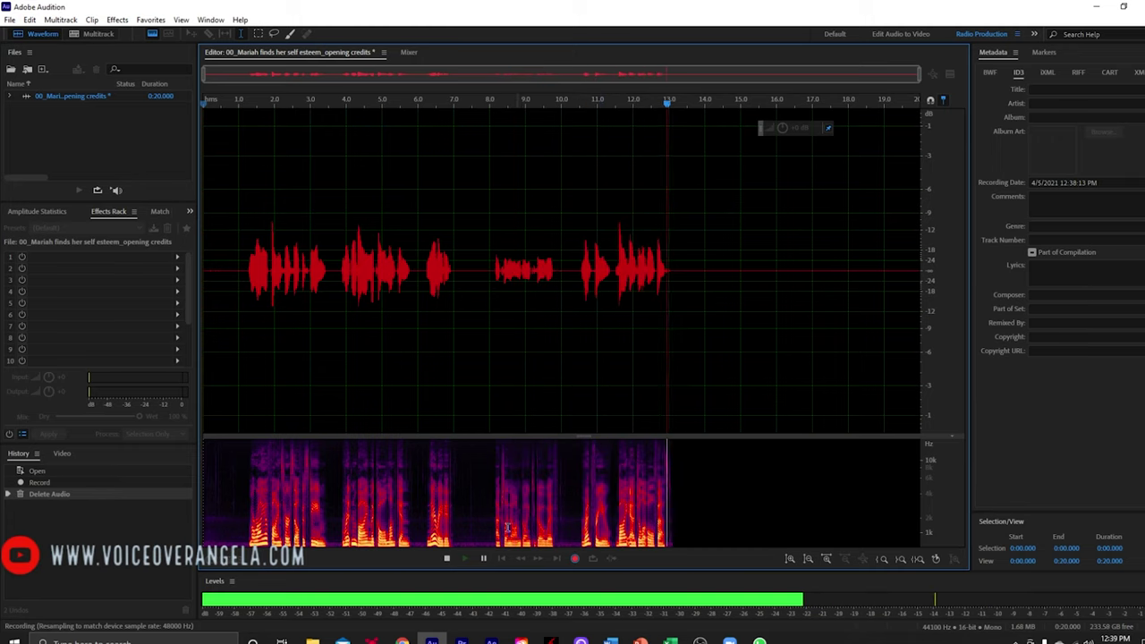
pyautogui.click(446, 558)
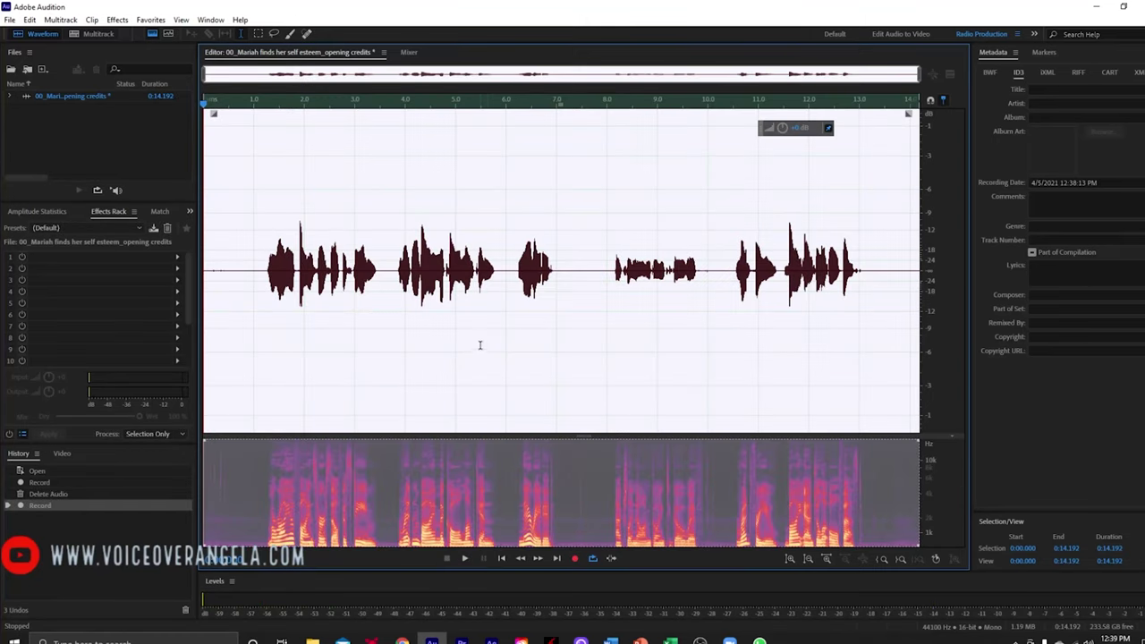
pyautogui.click(506, 333)
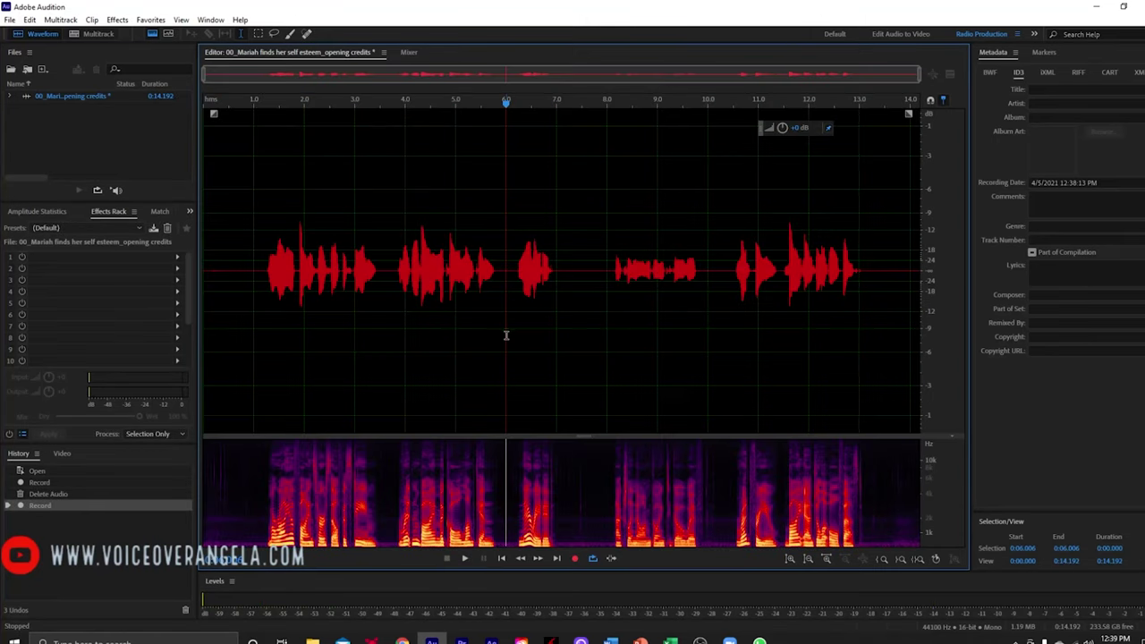
pyautogui.moveTo(512, 328); pyautogui.dragTo(713, 346)
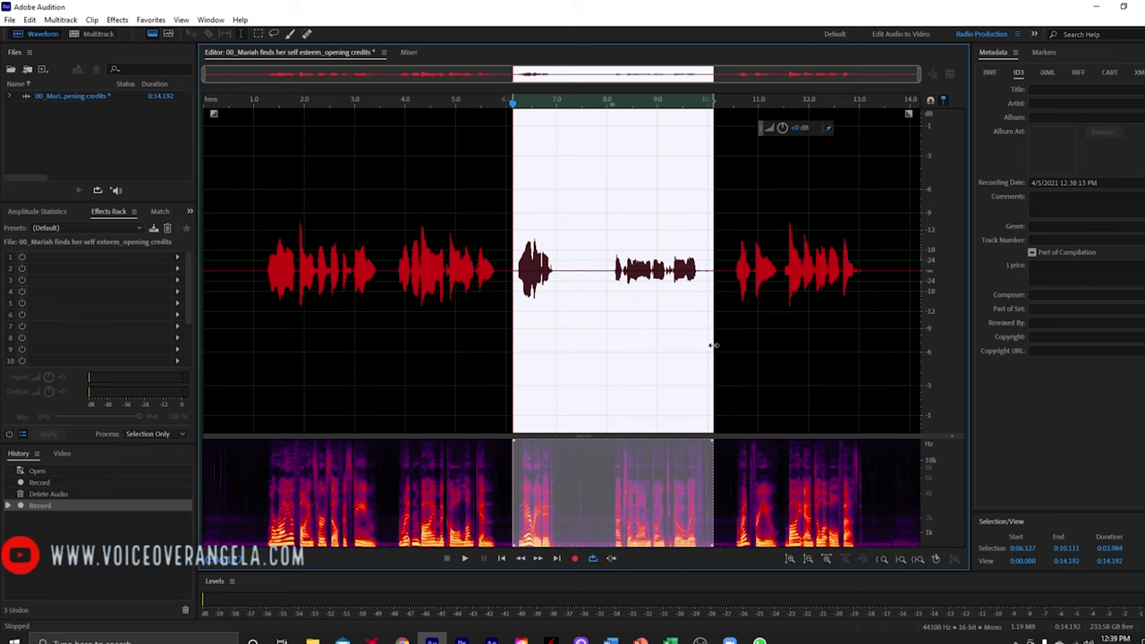
pyautogui.press('Delete')
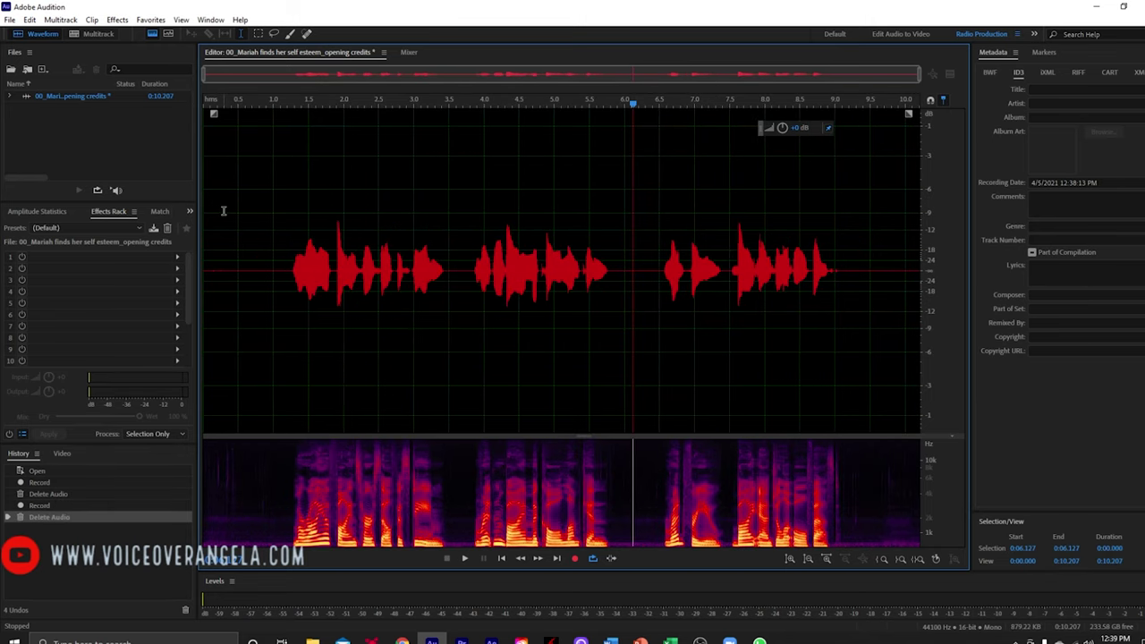
# Save the opening credits recording as a Wave PCM file in the Fiverr folder on the desktop
pyautogui.click(224, 211)
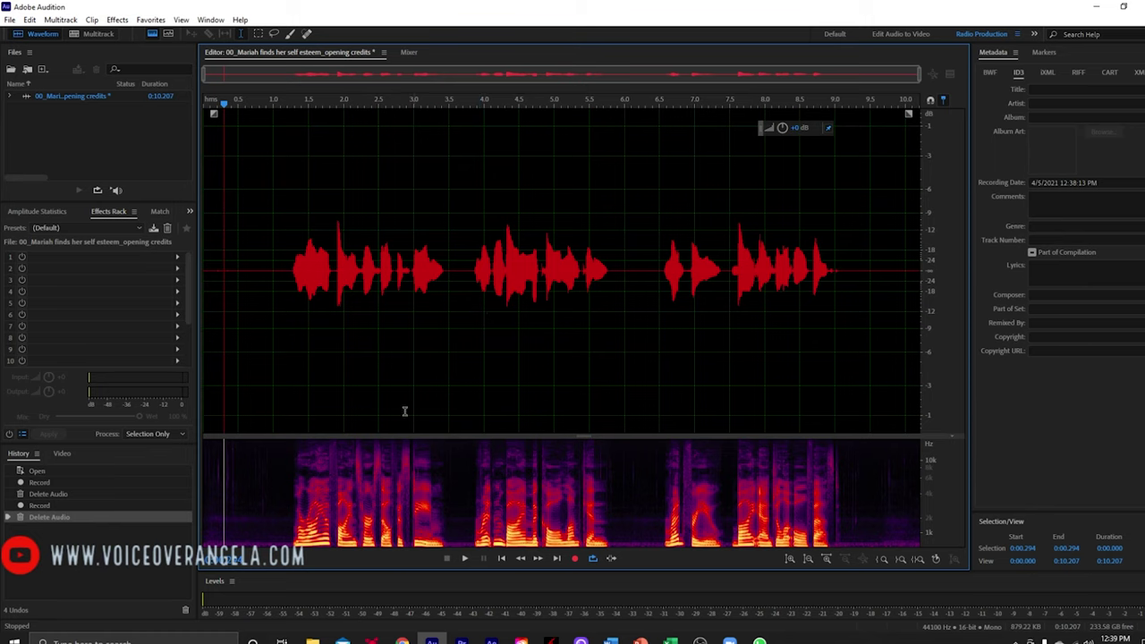
pyautogui.scroll(3, 216, 463)
pyautogui.scroll(3, 426, 483)
pyautogui.scroll(-3, 578, 386)
pyautogui.click(11, 21)
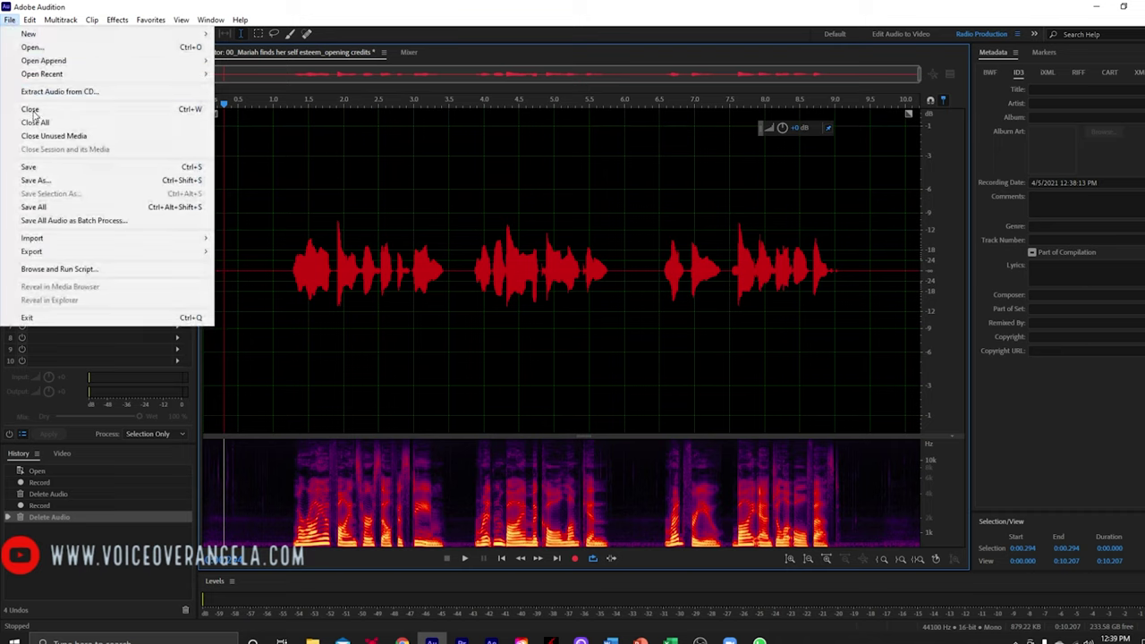
pyautogui.click(36, 180)
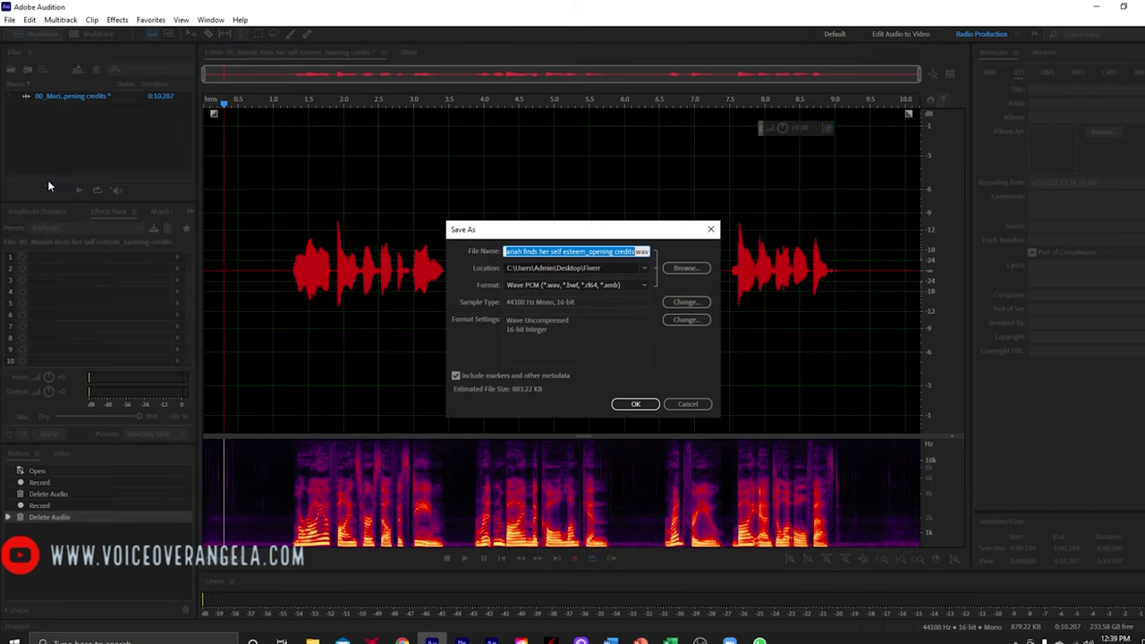
pyautogui.click(635, 403)
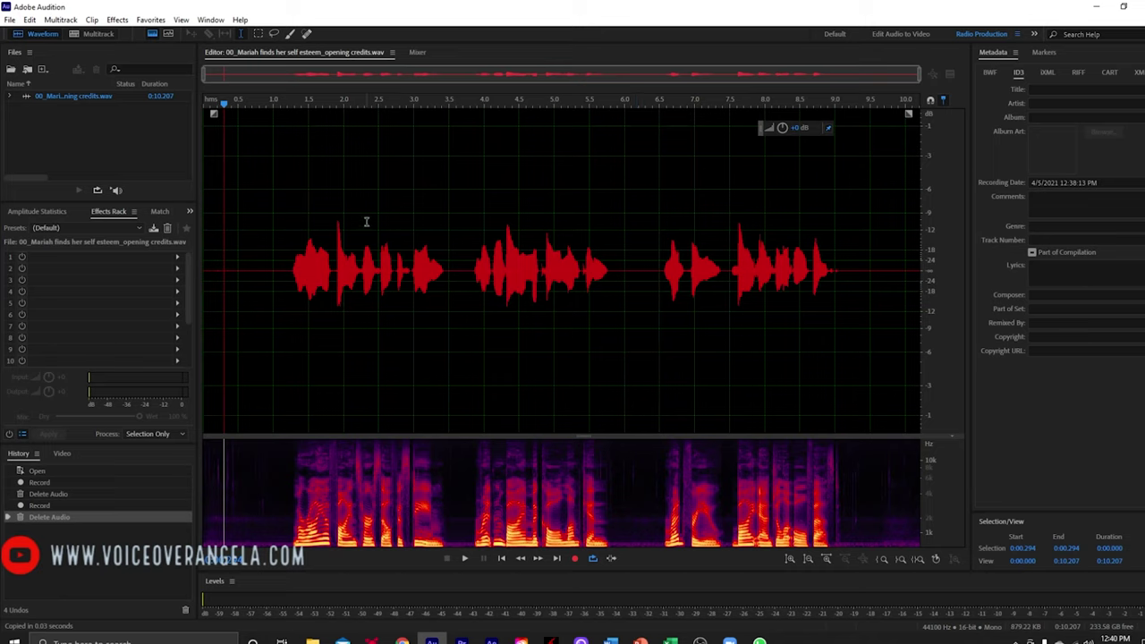
# Create a new audio file named "01_Mariah finds her self esteem_book" for narrating the manuscript
pyautogui.hotkey('ctrl', 'shift', 'n')
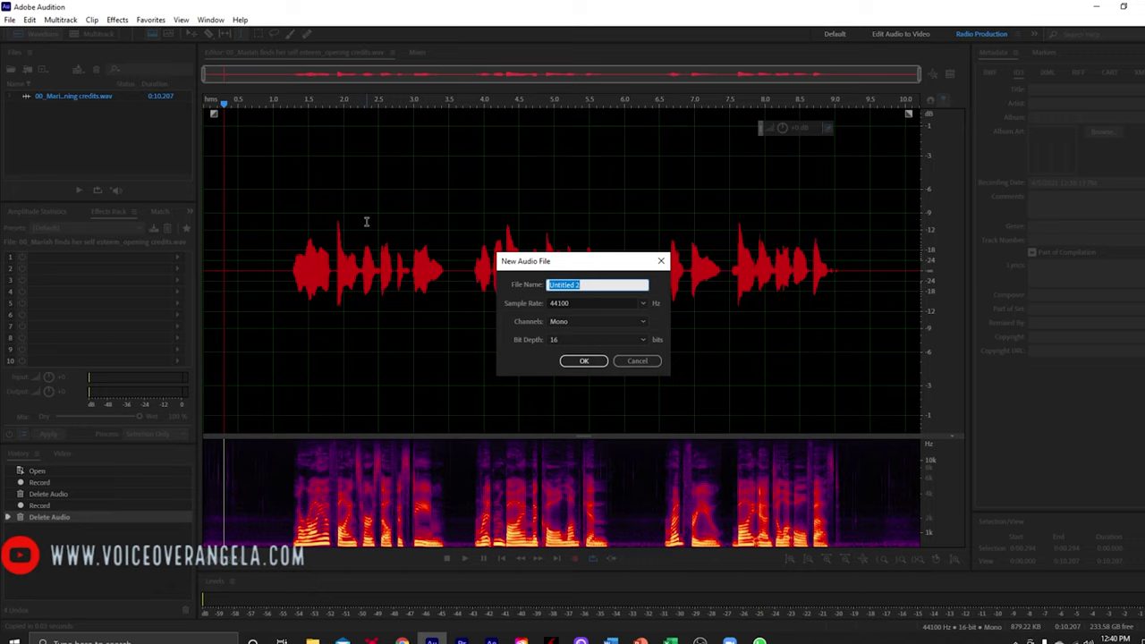
pyautogui.write('01')
pyautogui.write('_')
pyautogui.write('Mariah fi')
pyautogui.write('nds ')
pyautogui.write('her self')
pyautogui.write(' esteem')
pyautogui.write('_')
pyautogui.write('book')
pyautogui.click(586, 360)
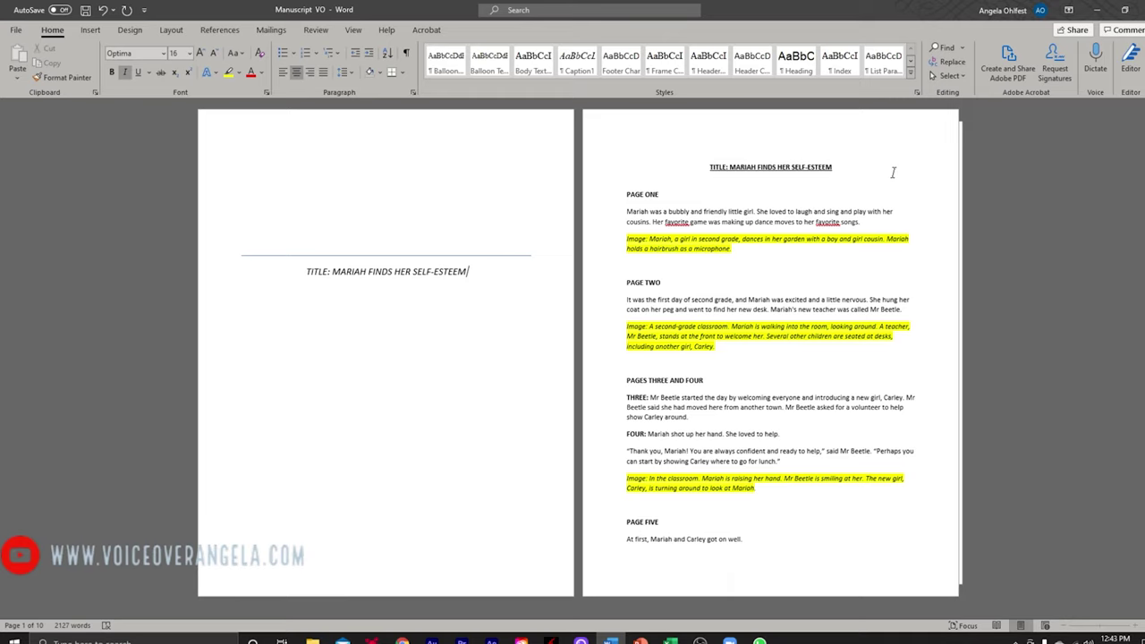
pyautogui.scroll(-2, 893, 172)
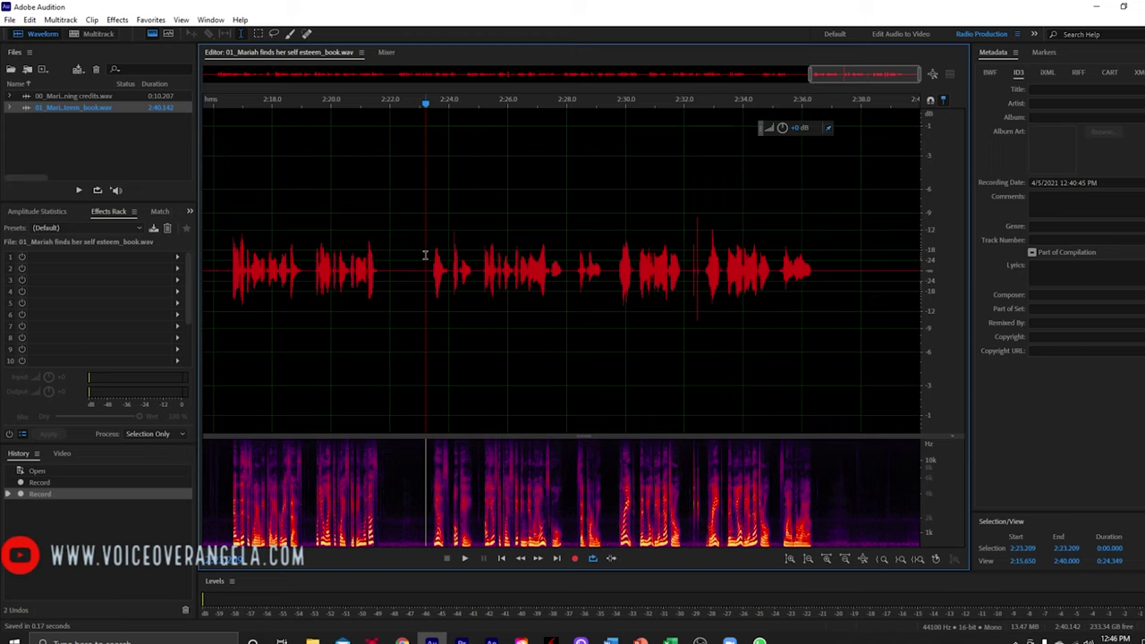
# Create a new audio file named "03_Maraih finds her self esteem_Closing Credits" and record the closing credits narration into it
pyautogui.hotkey('ctrl', 'shift', 'n')
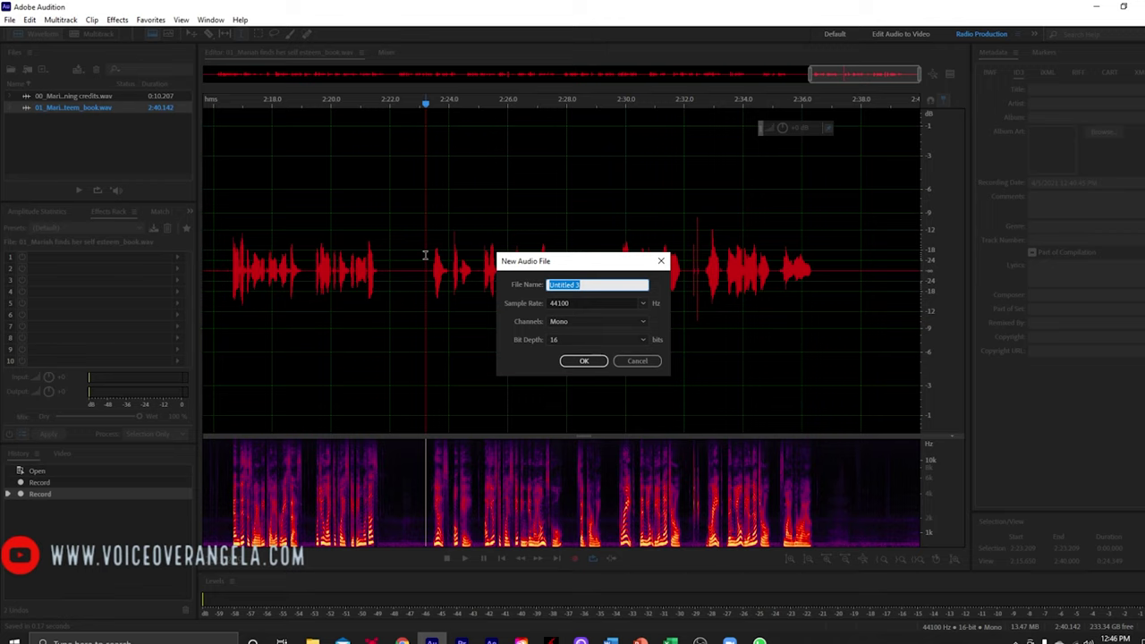
pyautogui.write('03_Mari')
pyautogui.press('BackSpace')
pyautogui.write('h')
pyautogui.write(' finds her ')
pyautogui.write('self esteem')
pyautogui.write('_')
pyautogui.write('closing C')
pyautogui.write('redits')
pyautogui.click(604, 285)
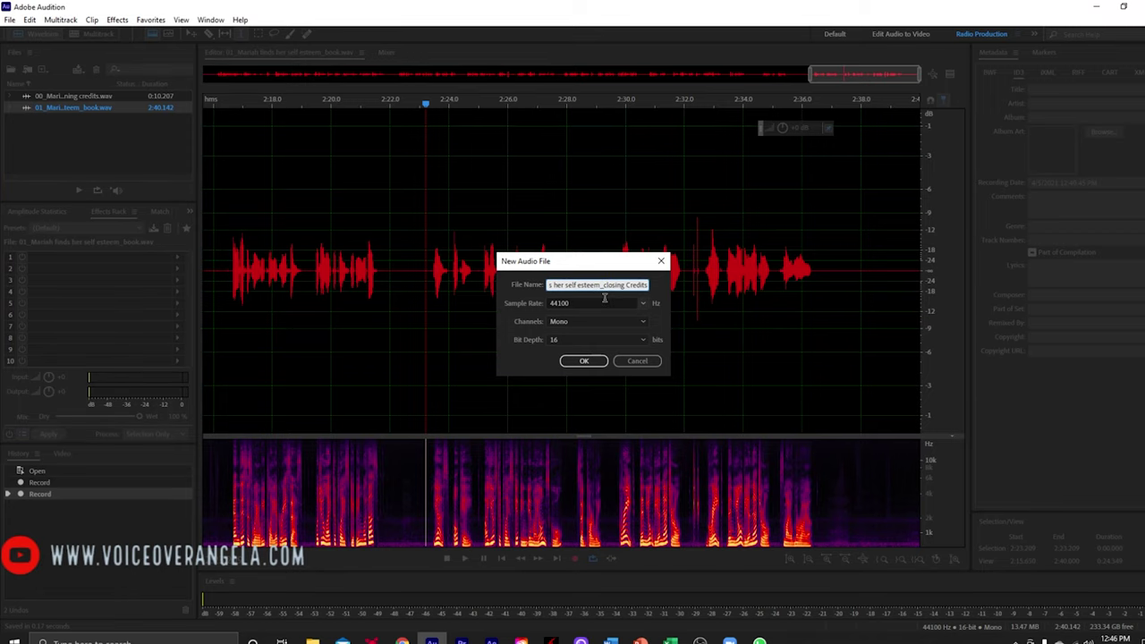
pyautogui.press('Delete')
pyautogui.write('C')
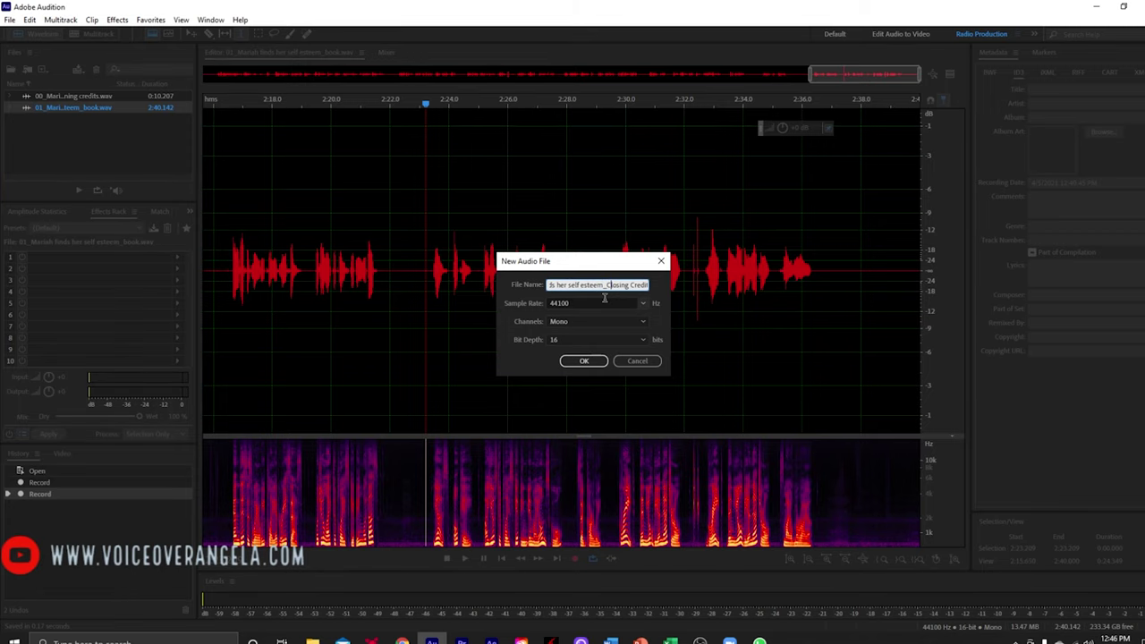
pyautogui.click(585, 362)
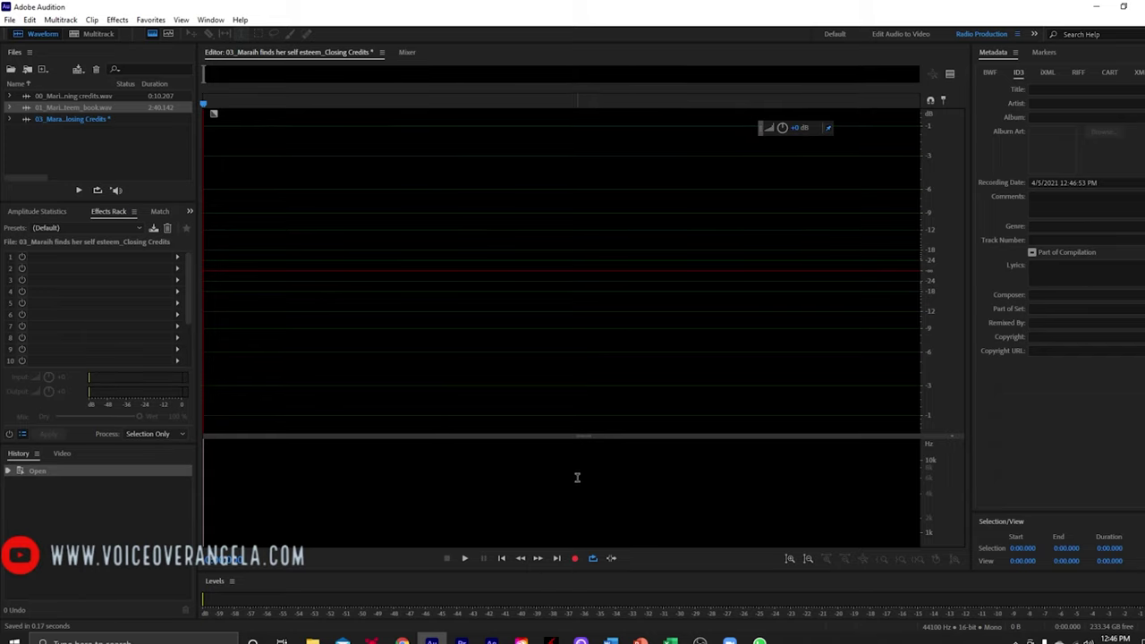
pyautogui.hotkey('shift', 'space')
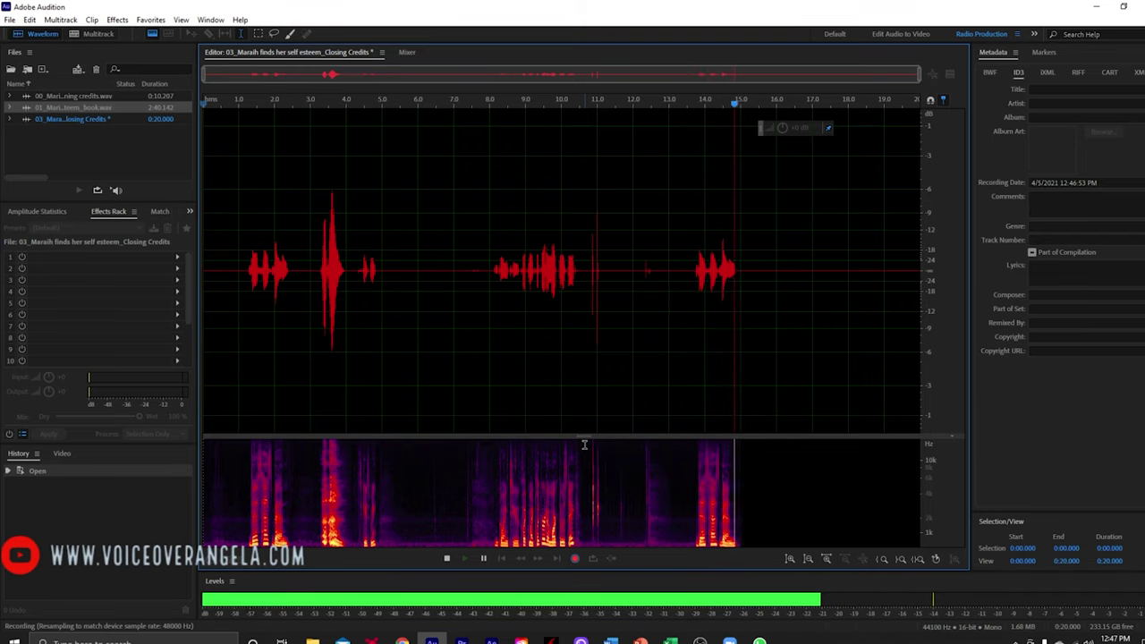
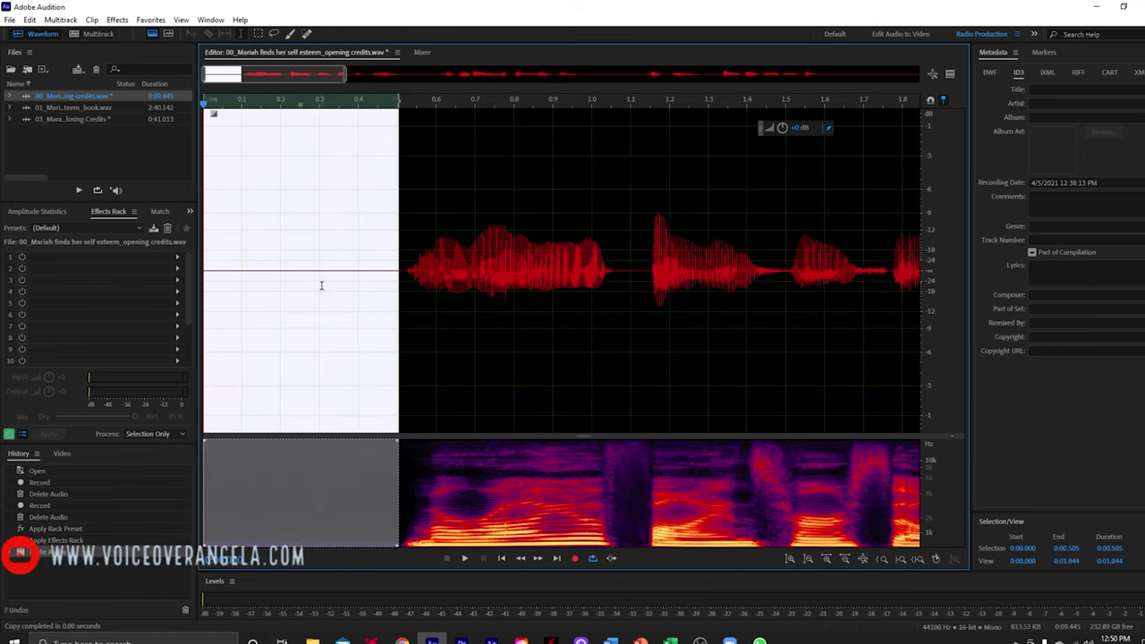
# Paste the copied silence before the first phrase of the opening credits and trim the lead-in to about 0.8 seconds
pyautogui.click(321, 284)
pyautogui.hotkey('ctrl', 'v')
pyautogui.click(388, 281)
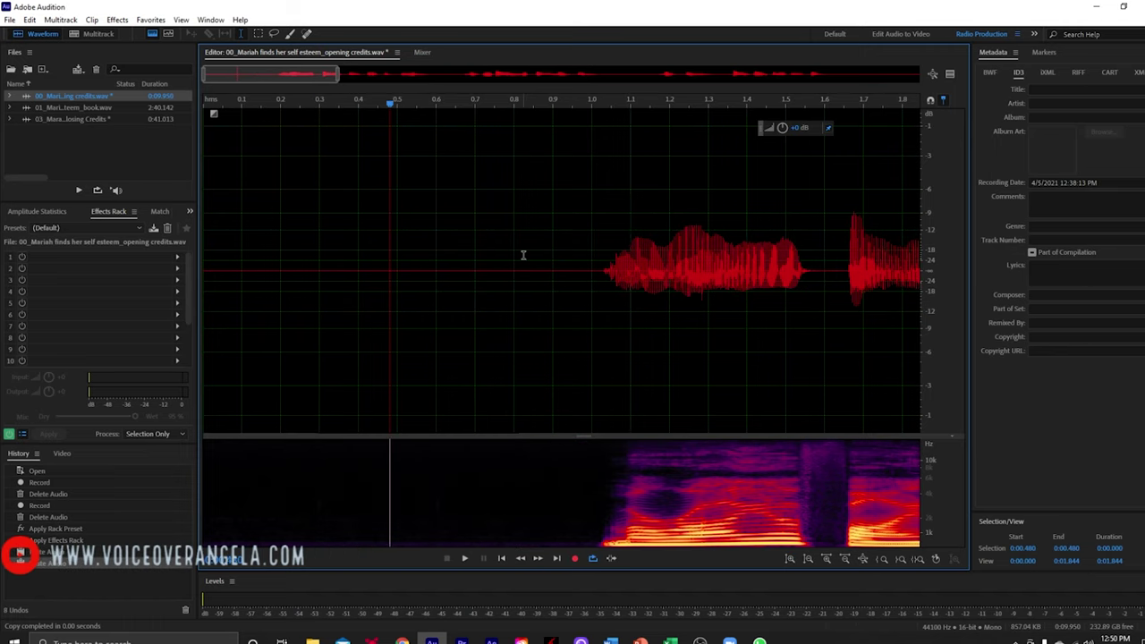
pyautogui.moveTo(235, 282); pyautogui.dragTo(204, 283)
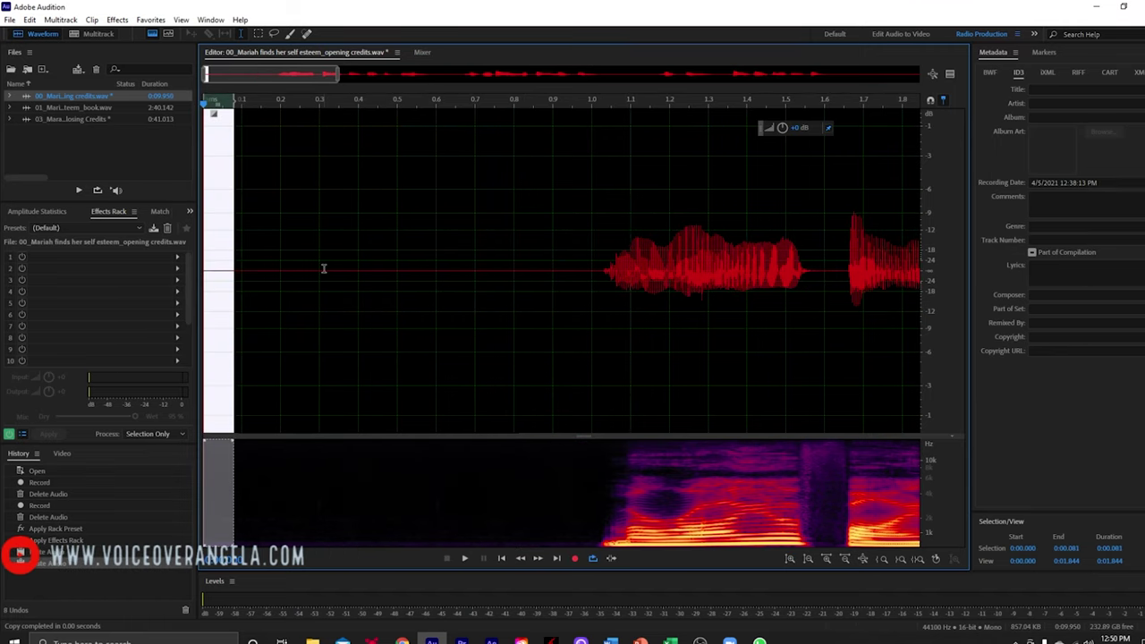
pyautogui.press('Delete')
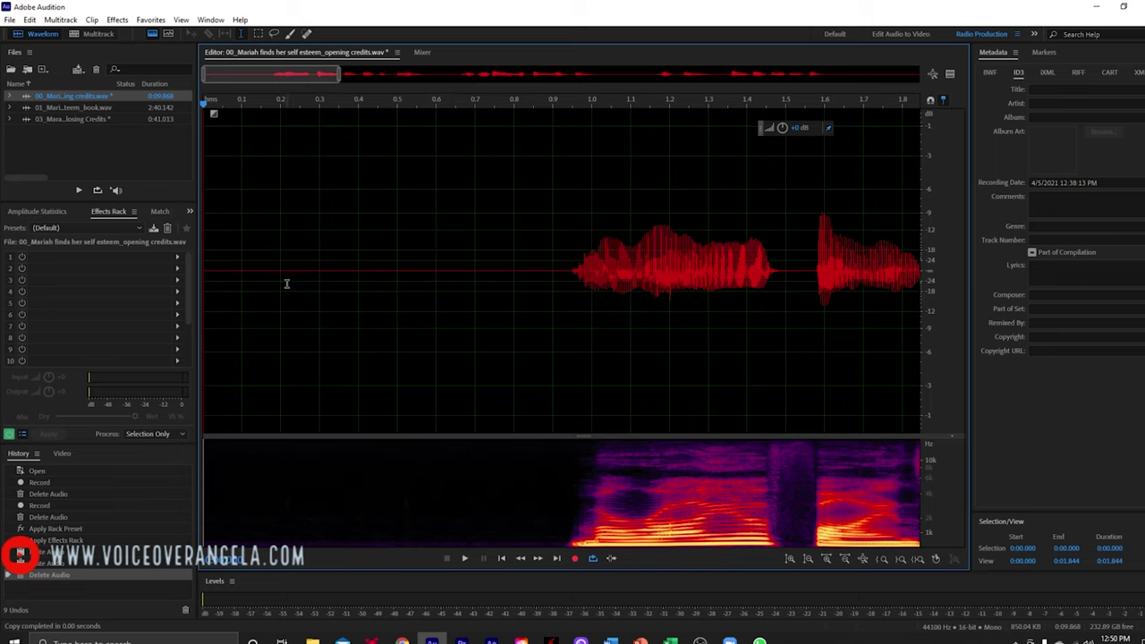
pyautogui.moveTo(240, 282); pyautogui.dragTo(204, 283)
pyautogui.press('Delete')
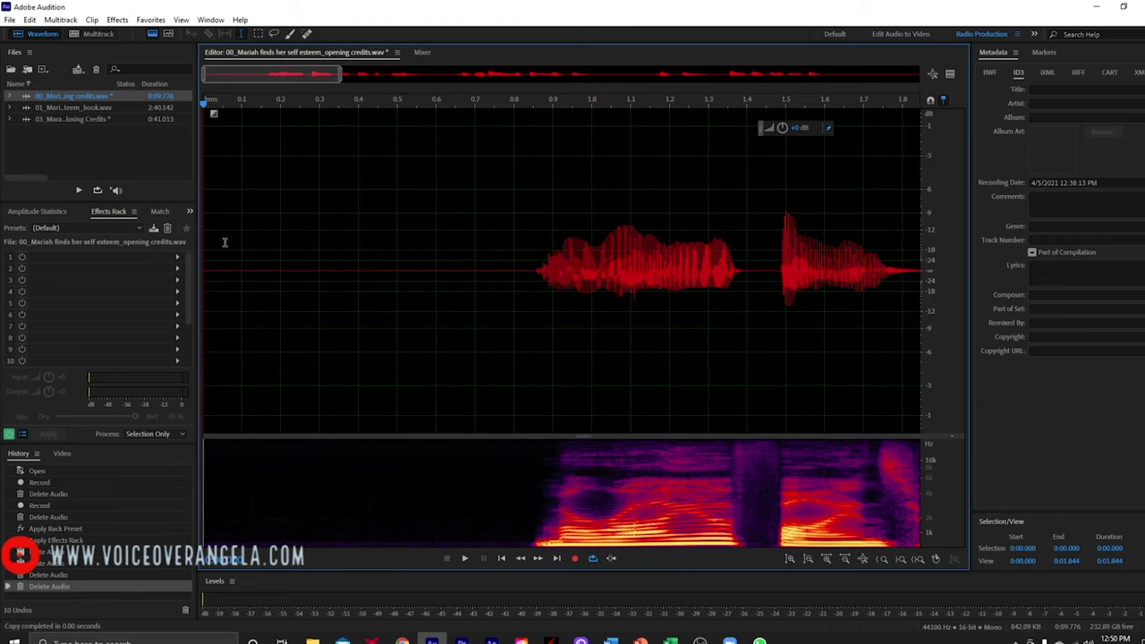
pyautogui.moveTo(218, 244); pyautogui.dragTo(204, 250)
pyautogui.press('Delete')
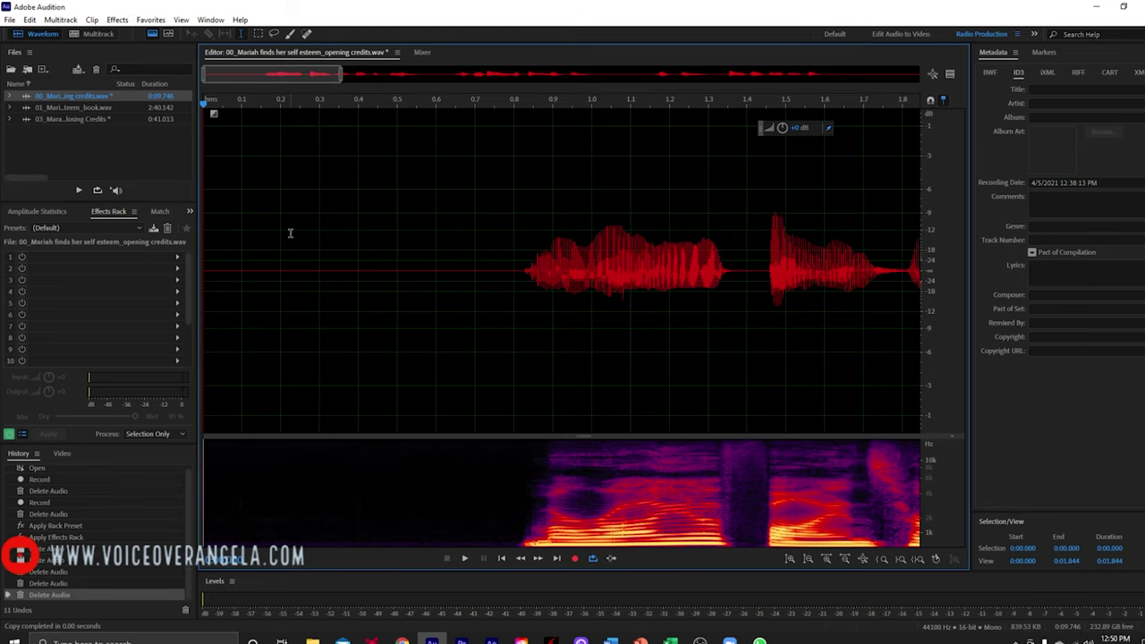
# Paste the copied silence twice after the last phrase of the opening credits, extending the tail to about 2.2 seconds
pyautogui.press('\\')
pyautogui.scroll(5, 872, 268)
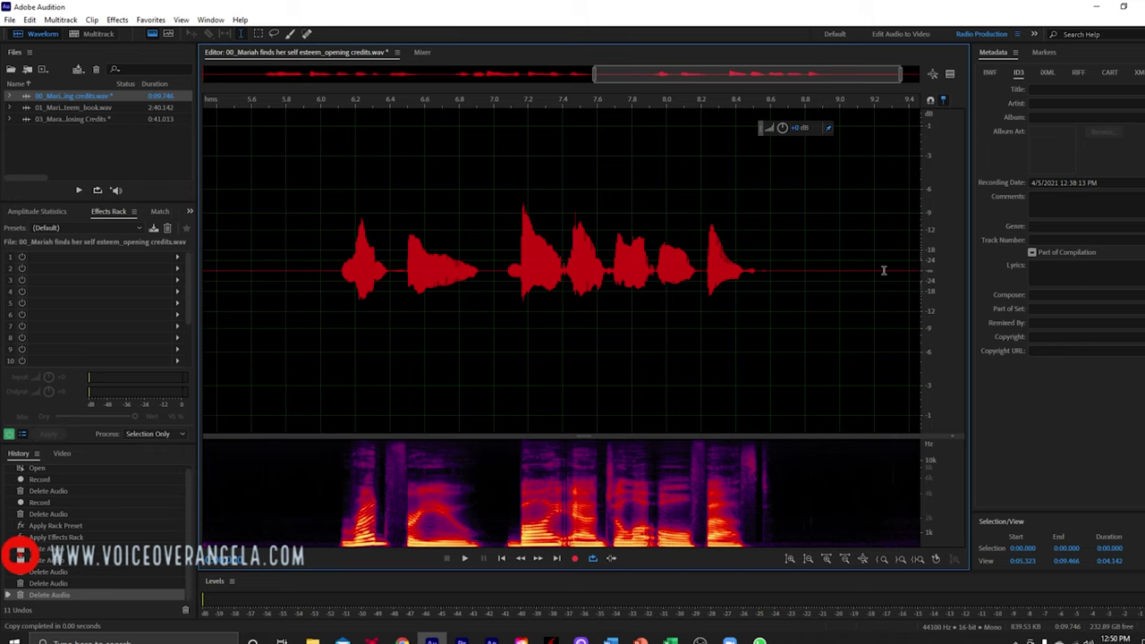
pyautogui.moveTo(686, 345); pyautogui.dragTo(971, 373)
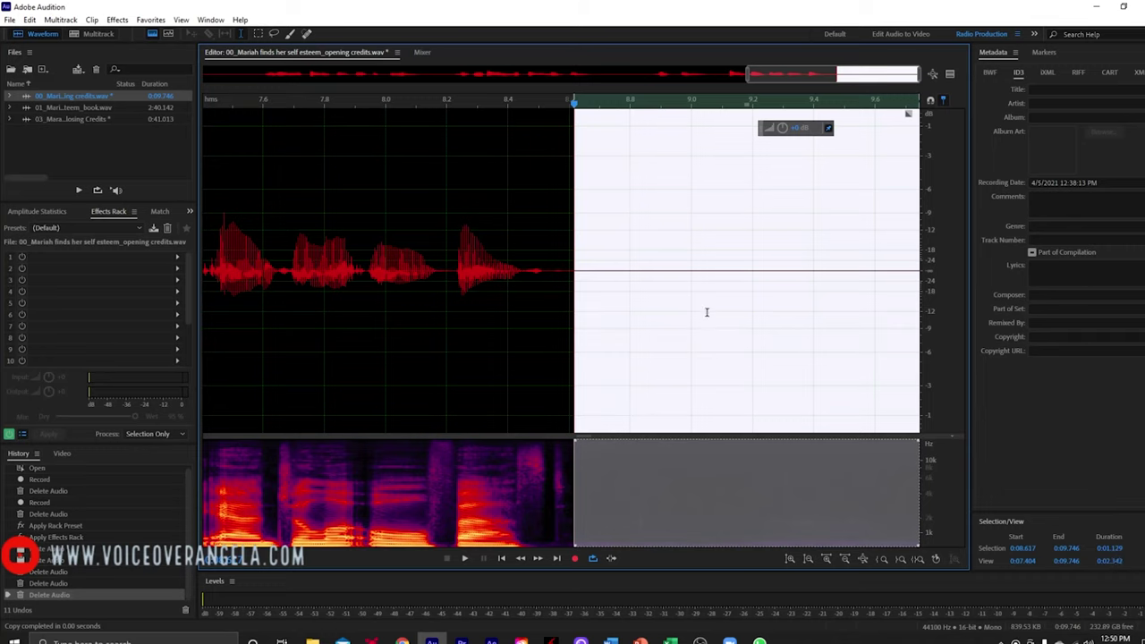
pyautogui.click(672, 263)
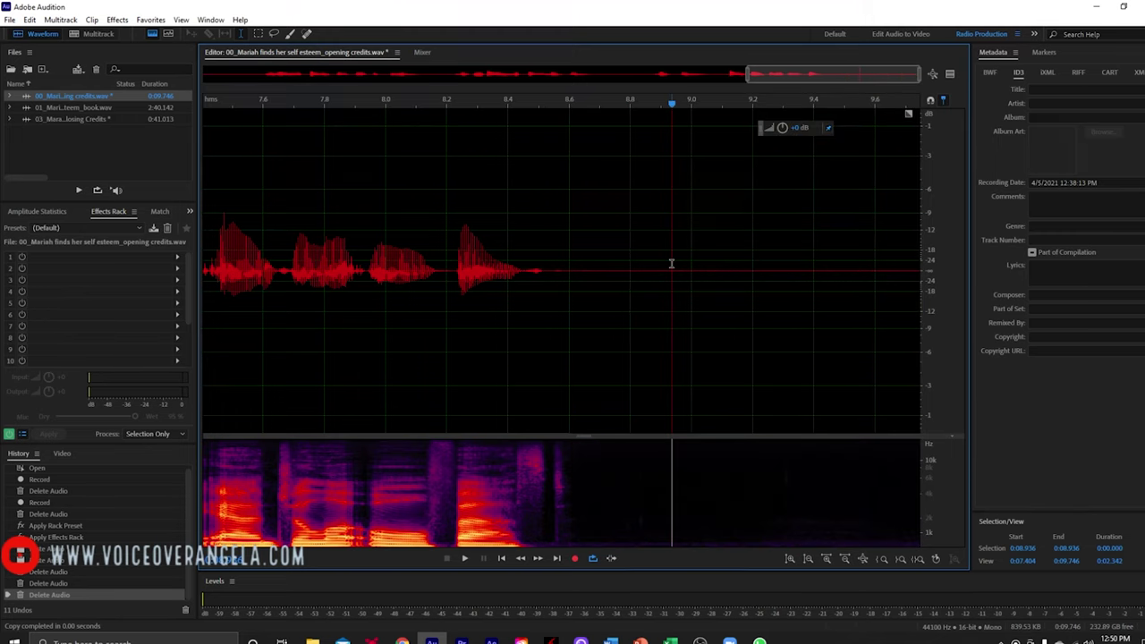
pyautogui.hotkey('ctrl', 'v')
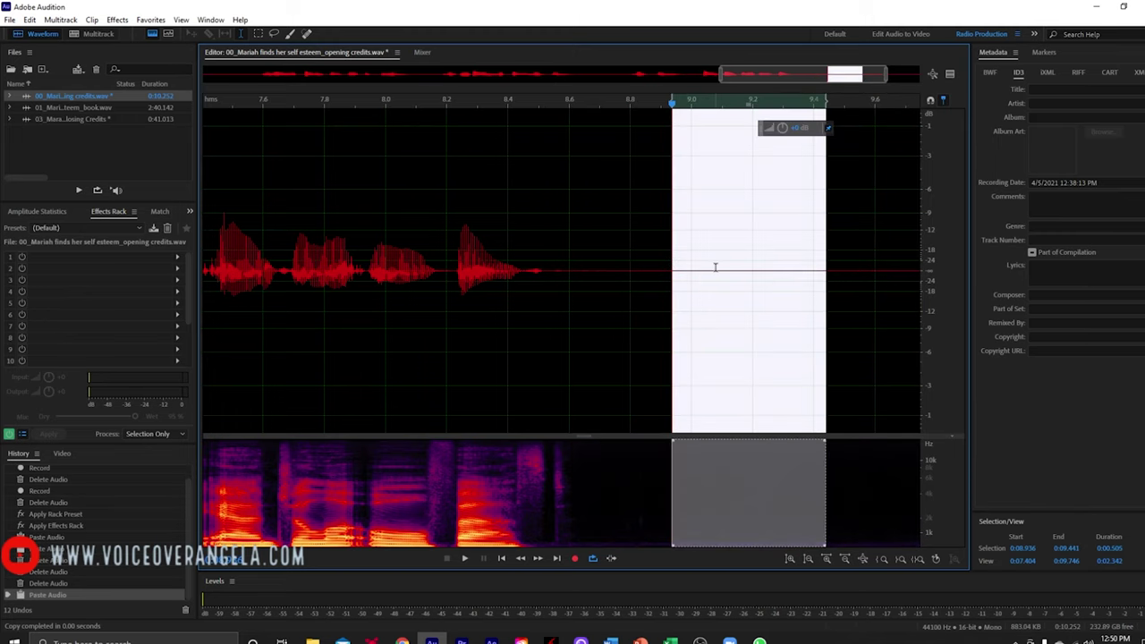
pyautogui.moveTo(569, 295); pyautogui.dragTo(1142, 340)
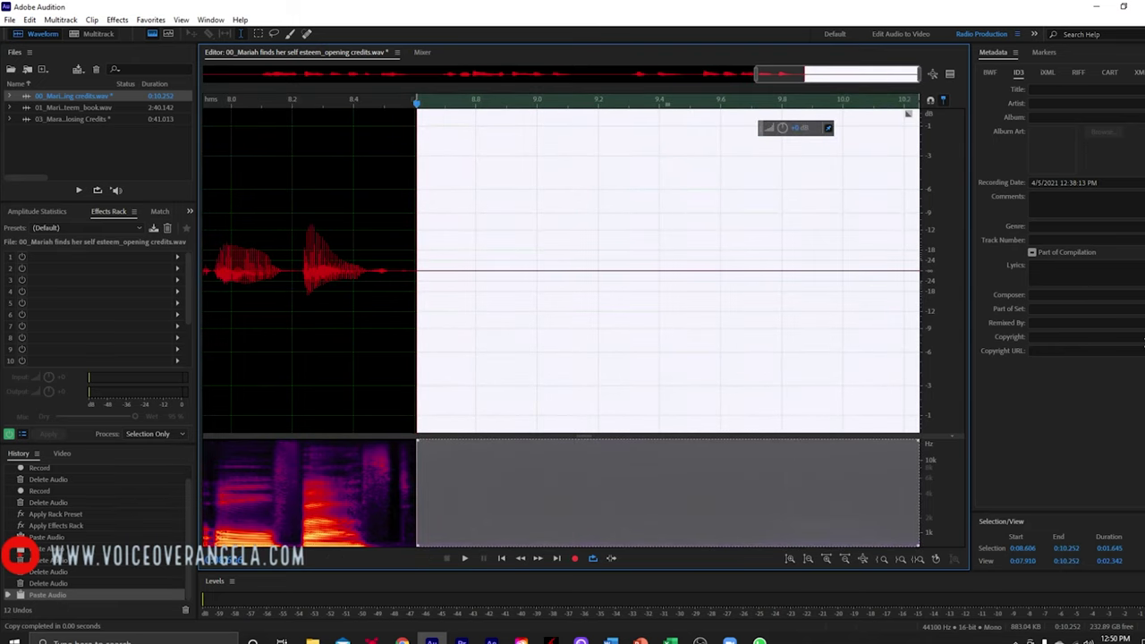
pyautogui.click(631, 320)
pyautogui.hotkey('ctrl', 'v')
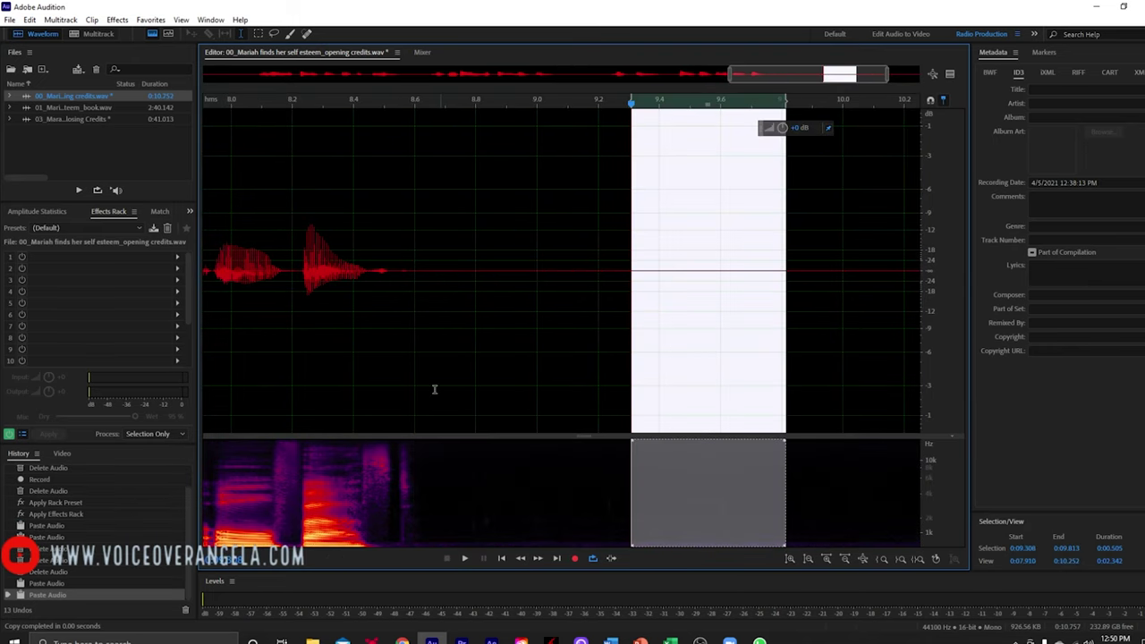
pyautogui.moveTo(414, 391); pyautogui.dragTo(1118, 443)
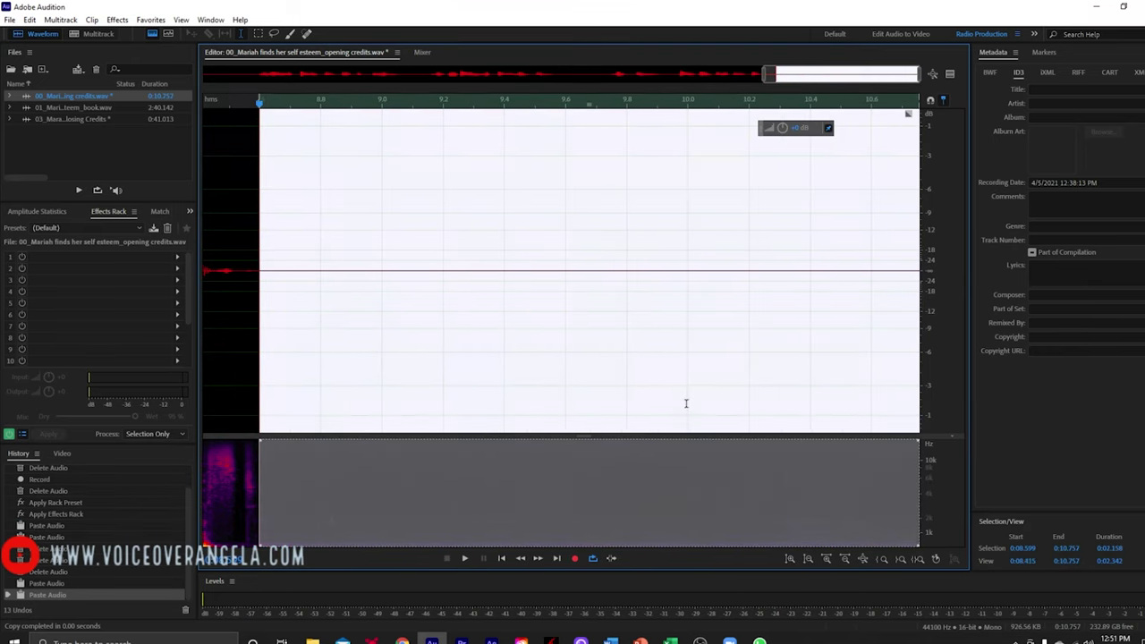
# Play back the edited opening credits from near the start to check the narration and pauses
pyautogui.press('\\')
pyautogui.click(673, 343)
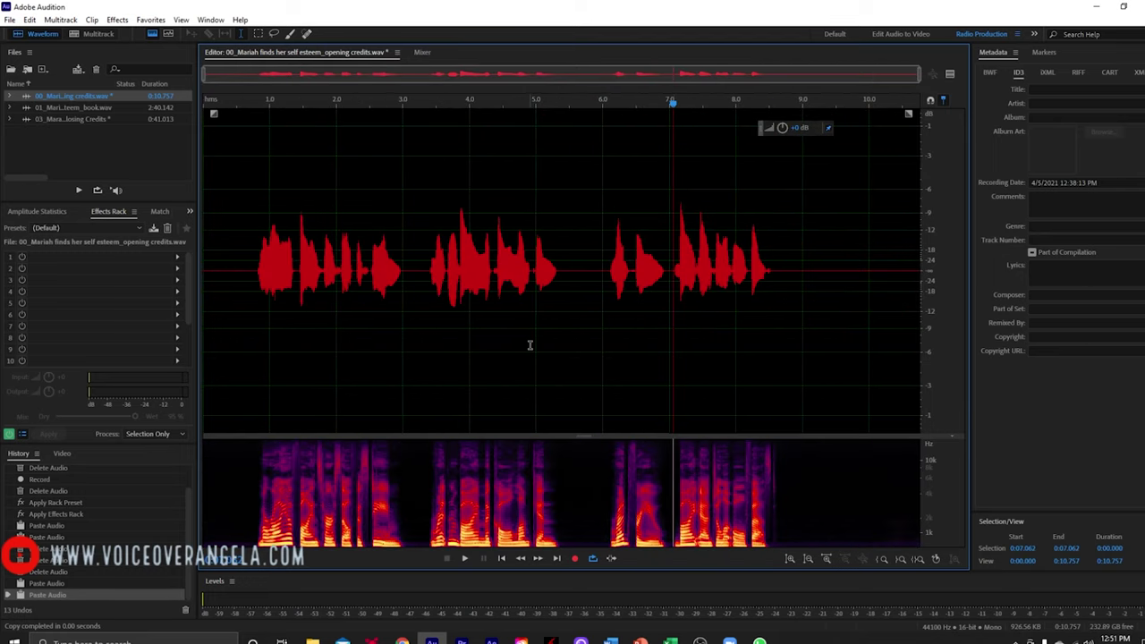
pyautogui.click(242, 250)
pyautogui.press('space')
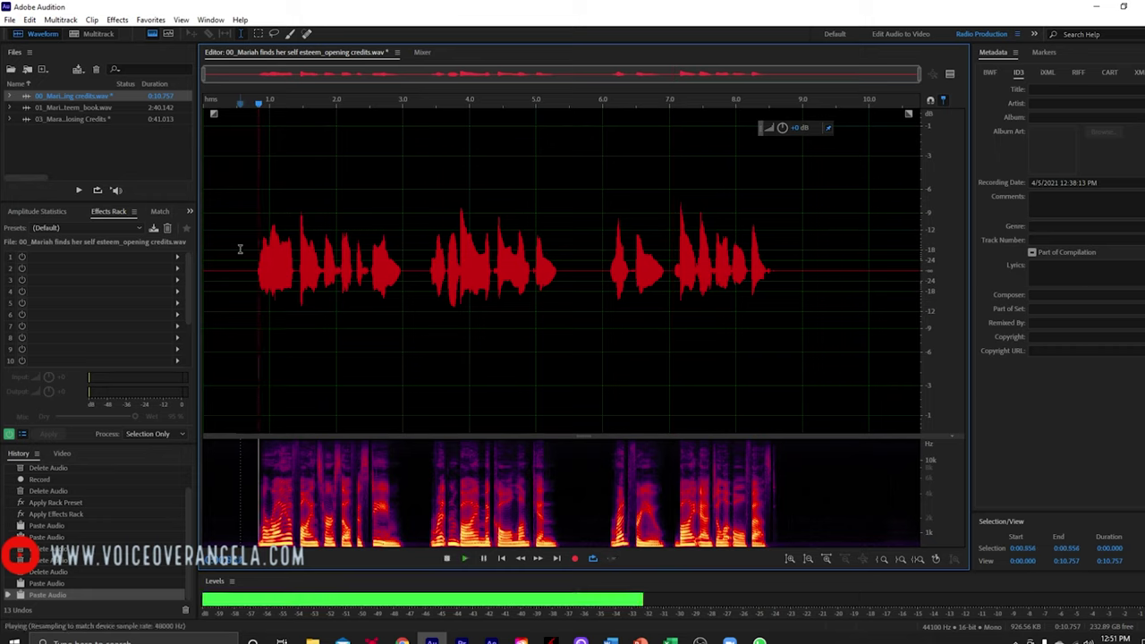
pyautogui.press('space')
pyautogui.click(227, 249)
pyautogui.press('space')
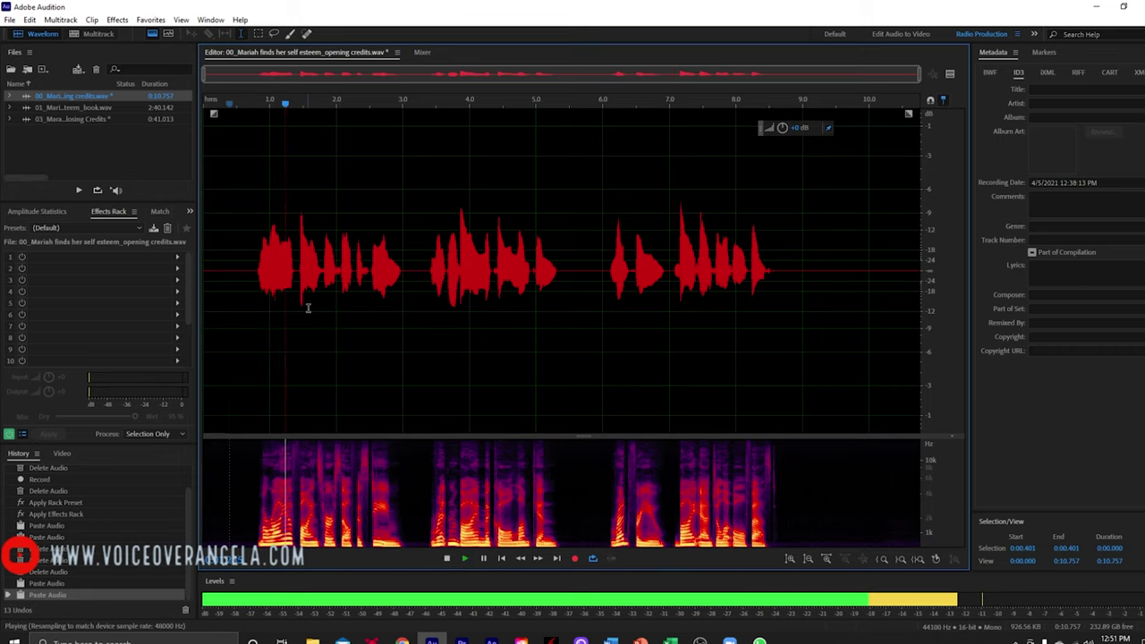
pyautogui.press('b')
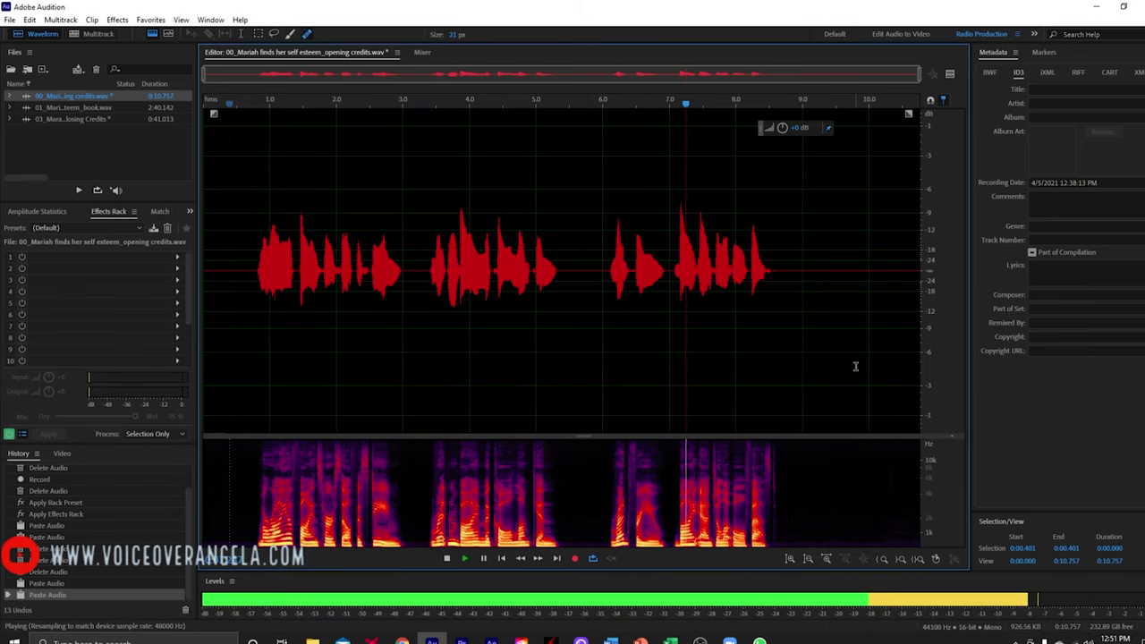
pyautogui.press('space')
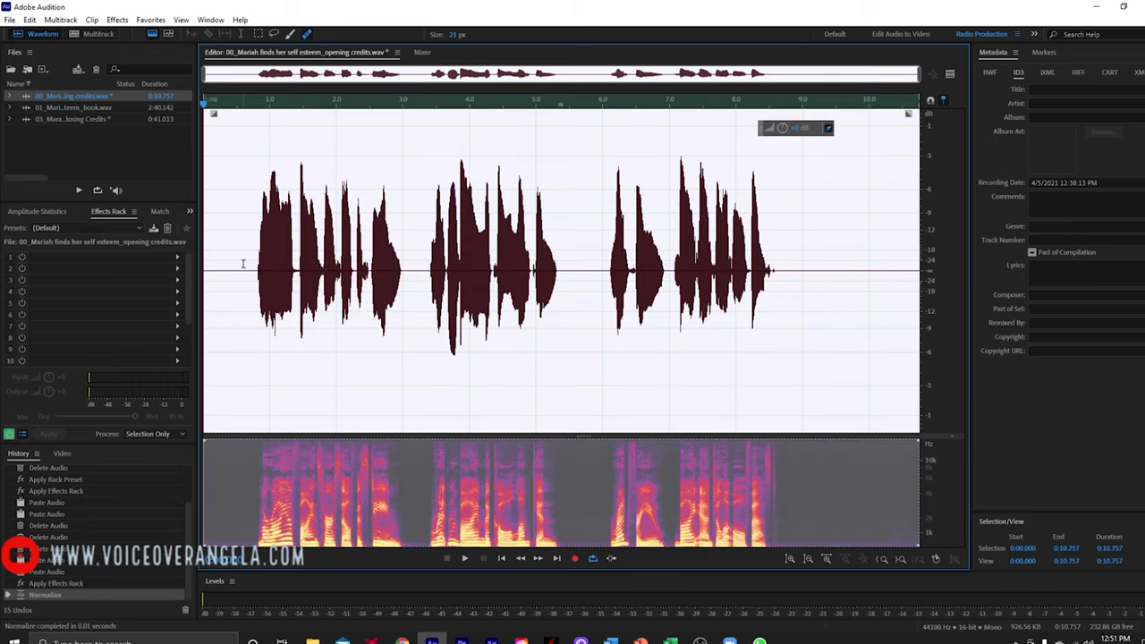
# Scan the amplitude statistics of the whole opening credits recording
pyautogui.scroll(3, 242, 264)
pyautogui.click(243, 264)
pyautogui.scroll(-3, 254, 260)
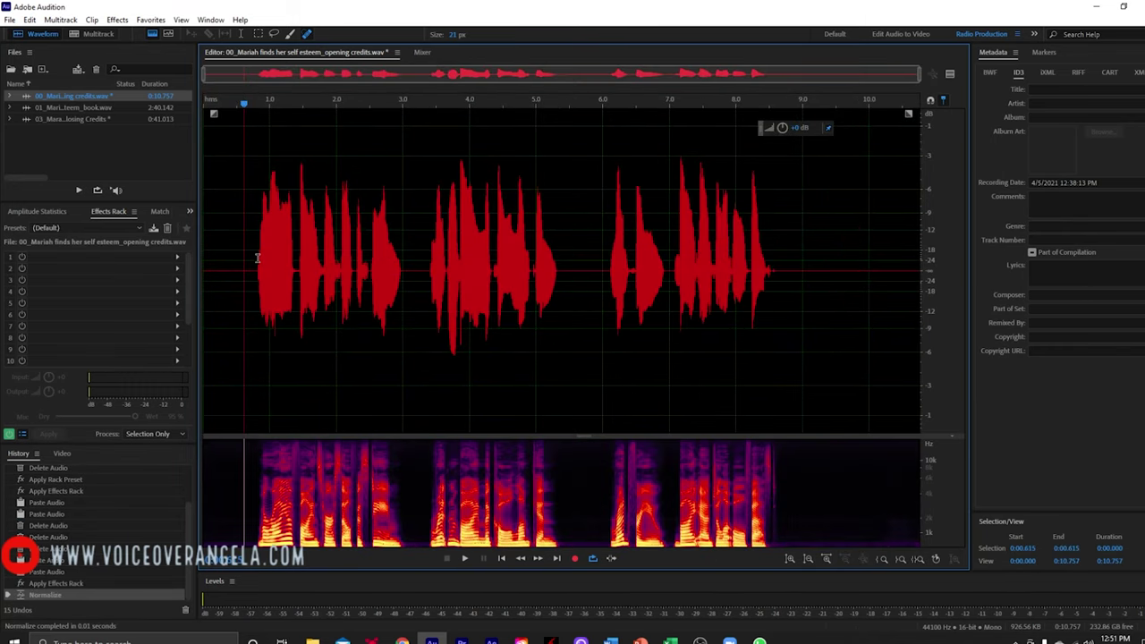
pyautogui.click(38, 215)
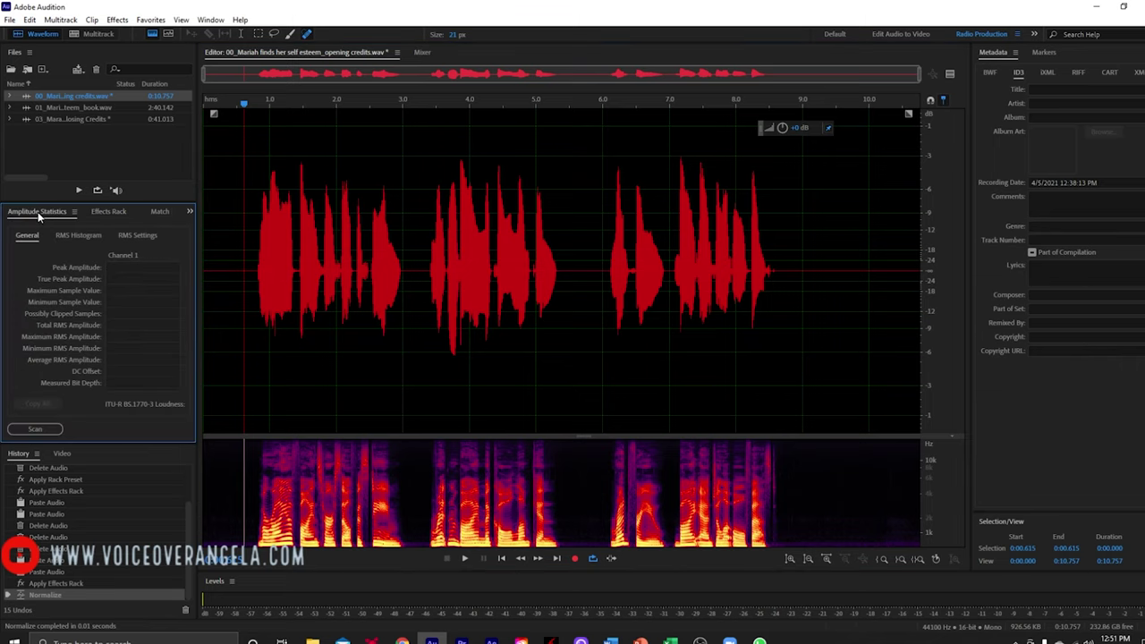
pyautogui.click(35, 430)
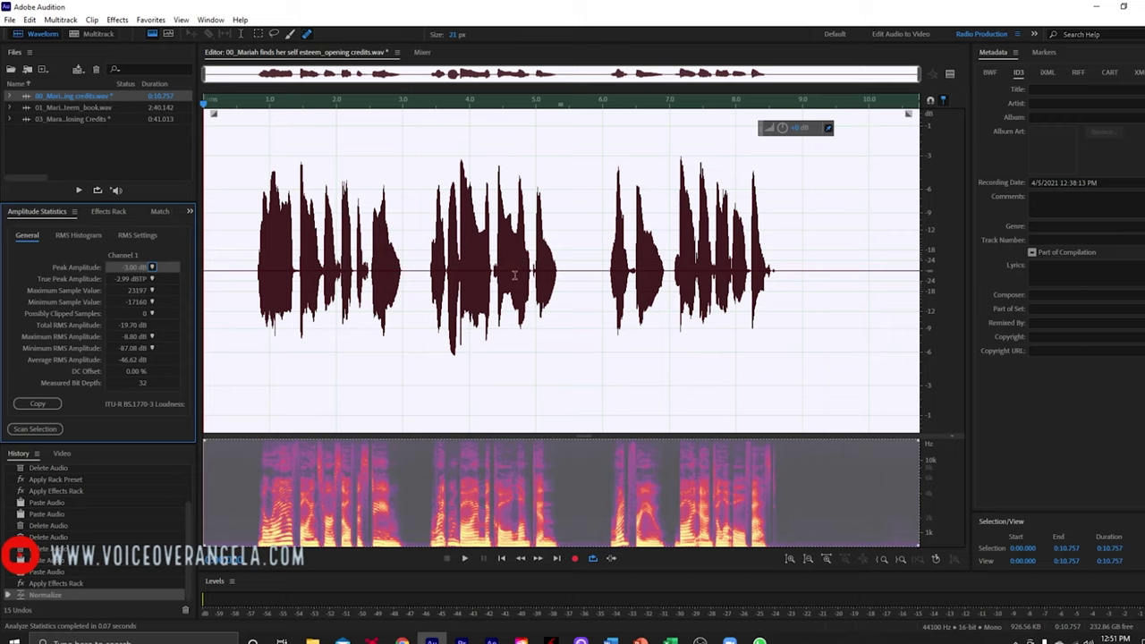
# Save the opening credits under the same name in MP3 Audio format and close the file
pyautogui.click(10, 20)
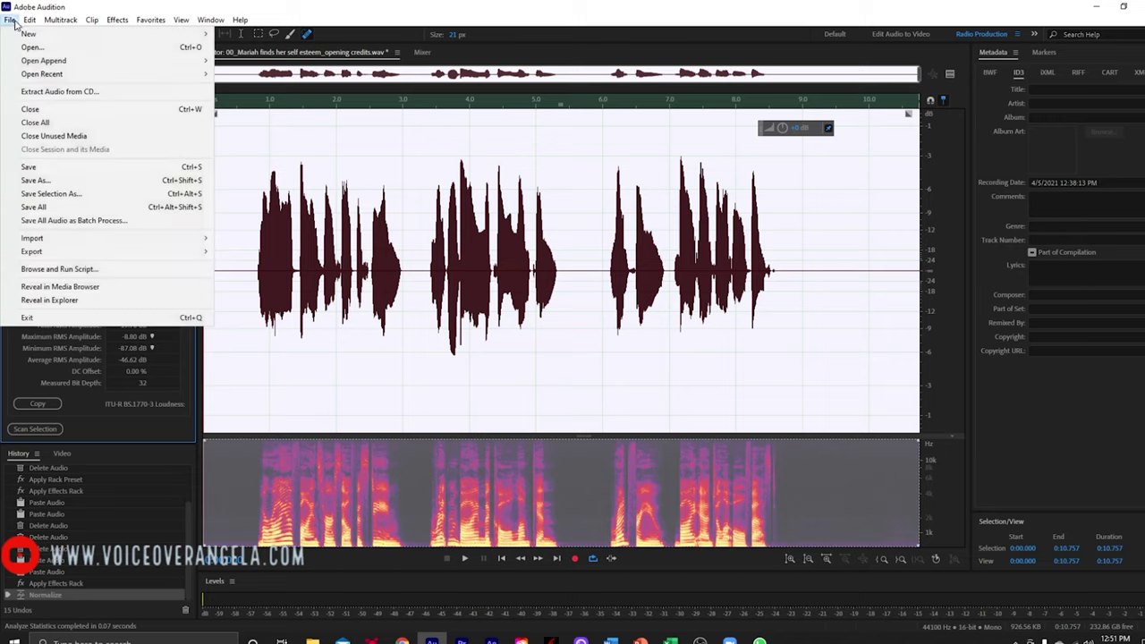
pyautogui.click(40, 180)
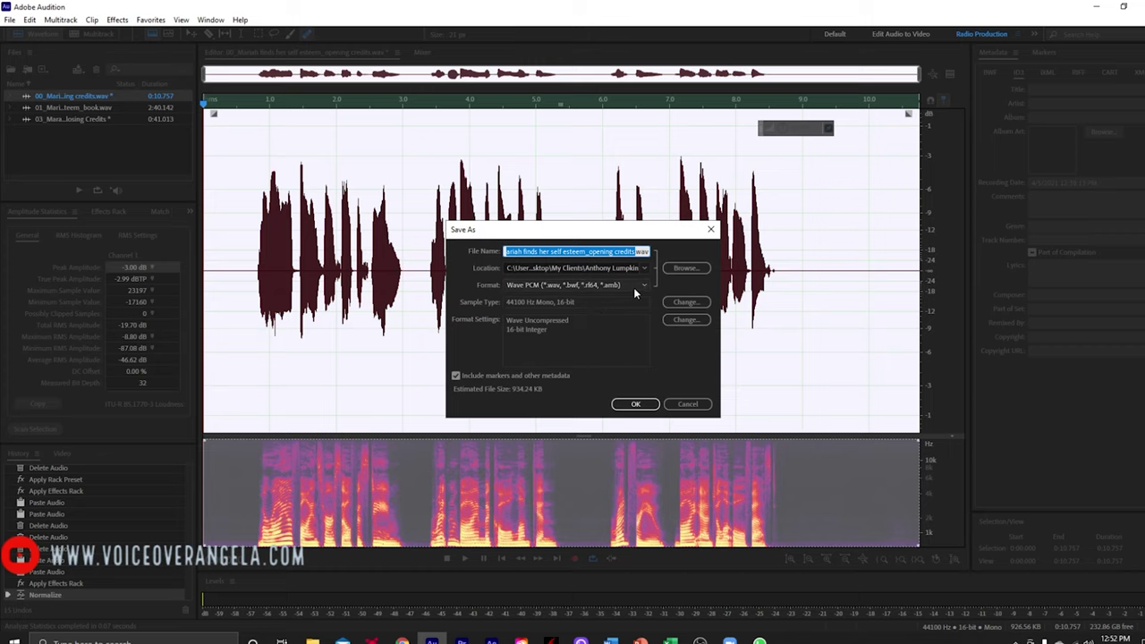
pyautogui.click(638, 285)
pyautogui.click(550, 419)
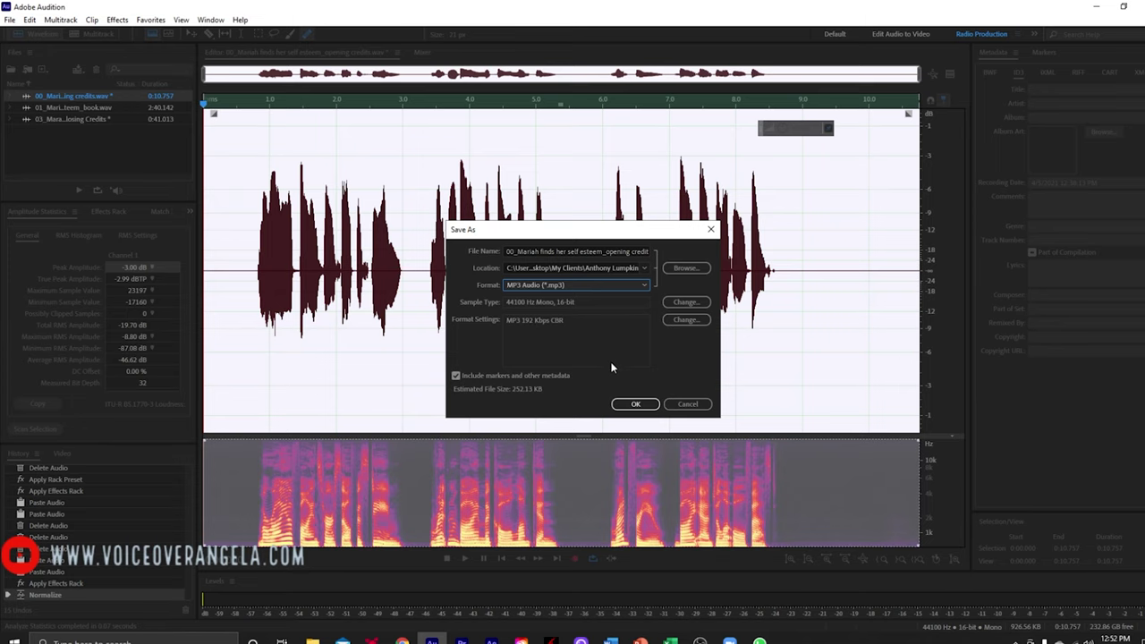
pyautogui.click(635, 403)
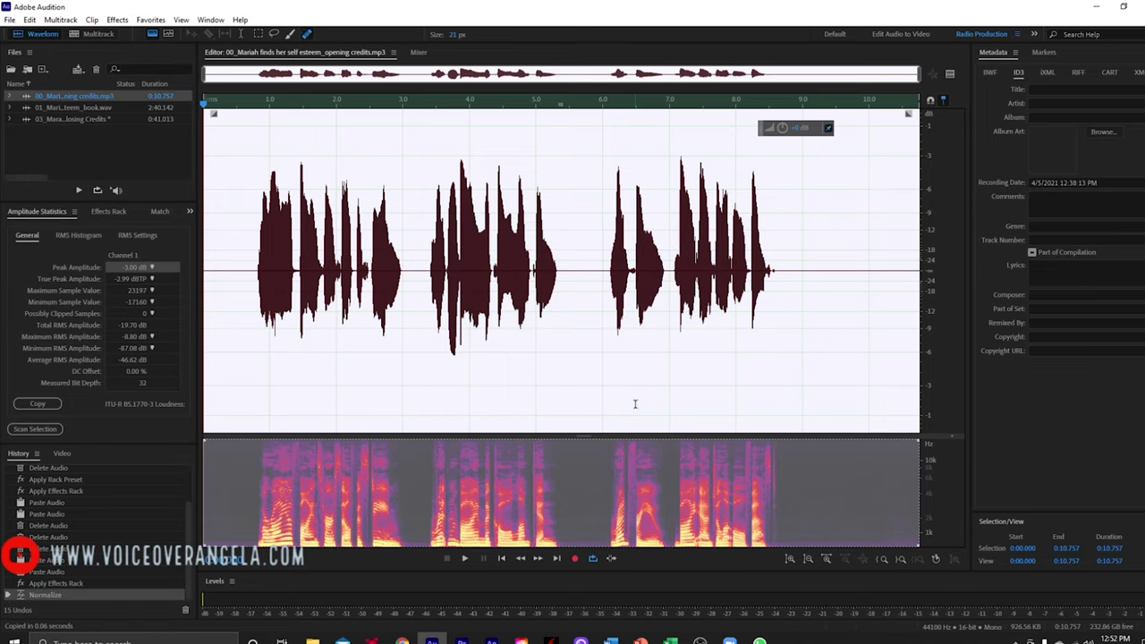
pyautogui.rightClick(99, 101)
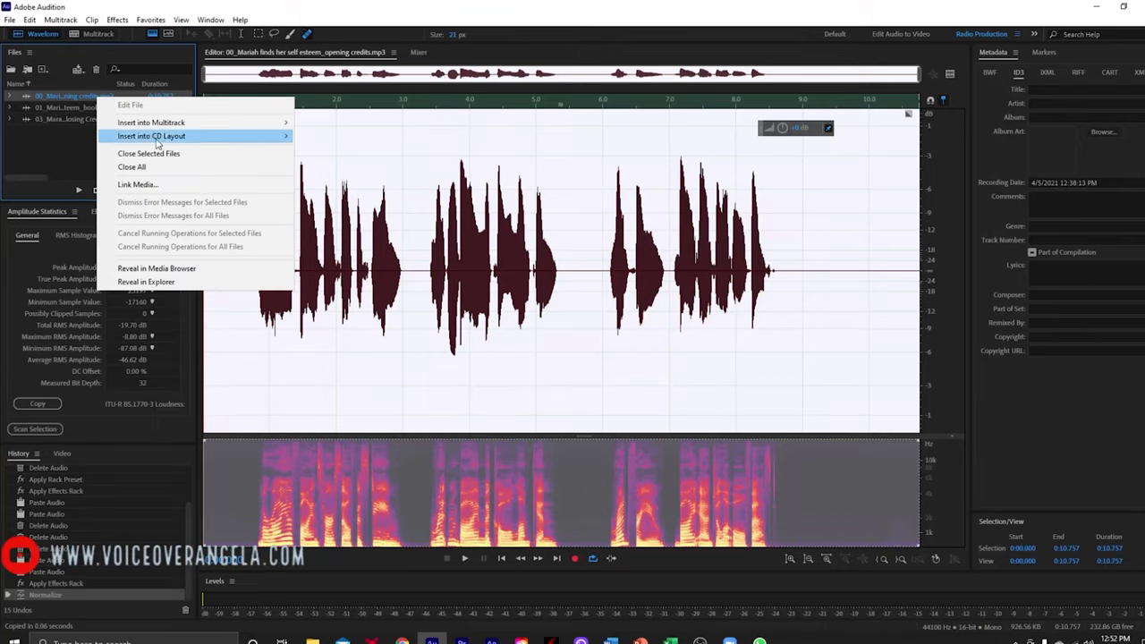
pyautogui.click(155, 154)
# Apply the Audiobook effects rack preset to the book narration file
pyautogui.click(68, 105)
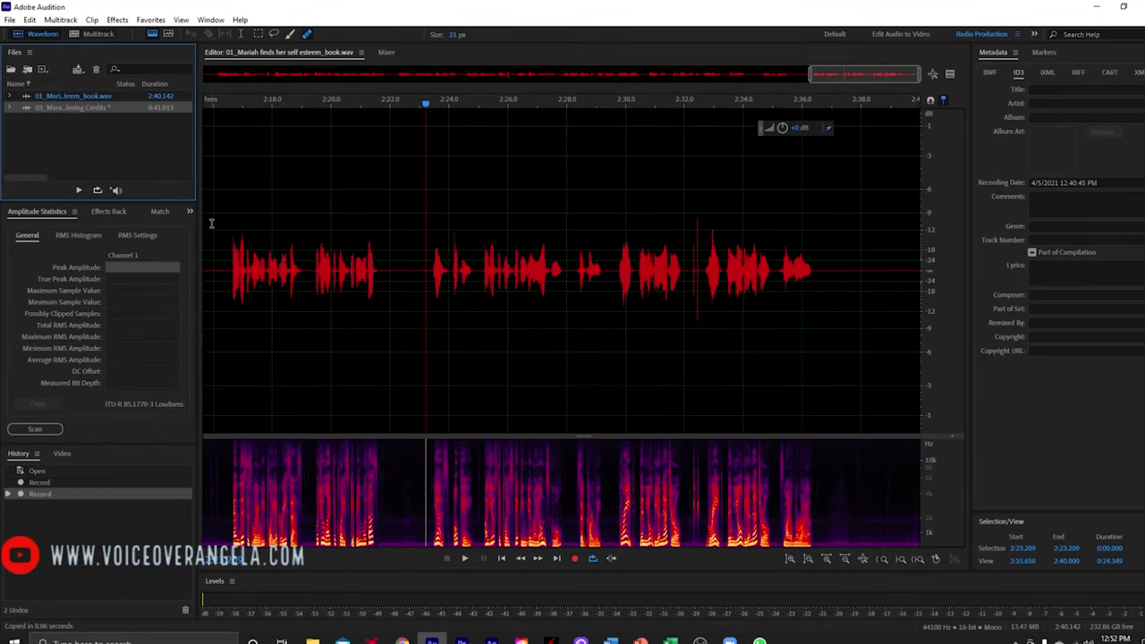
pyautogui.click(106, 212)
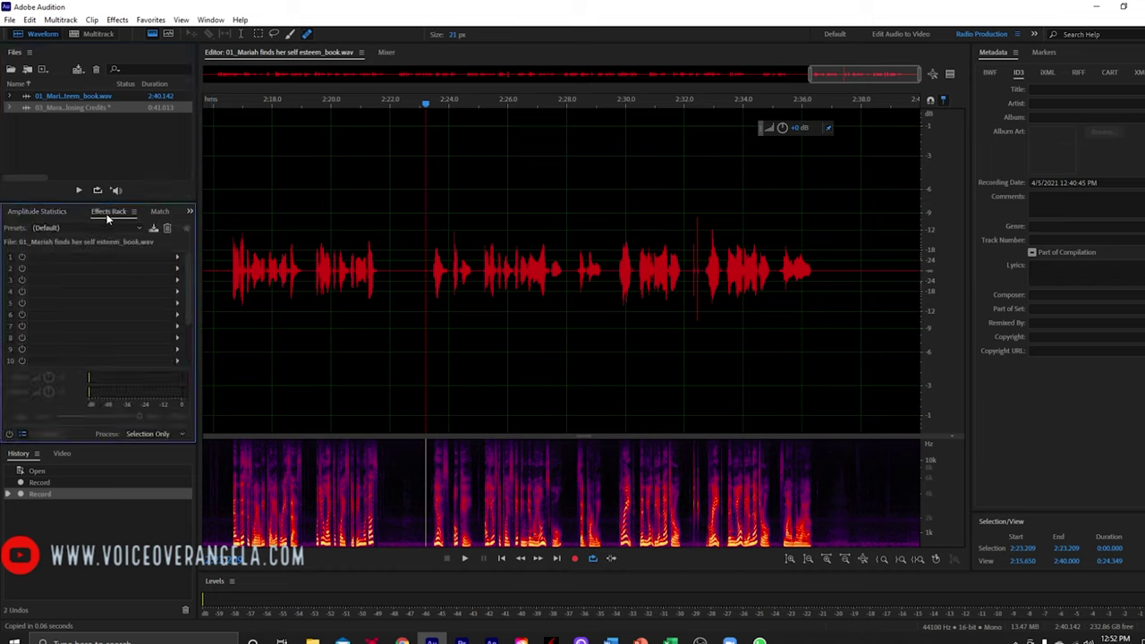
pyautogui.click(140, 229)
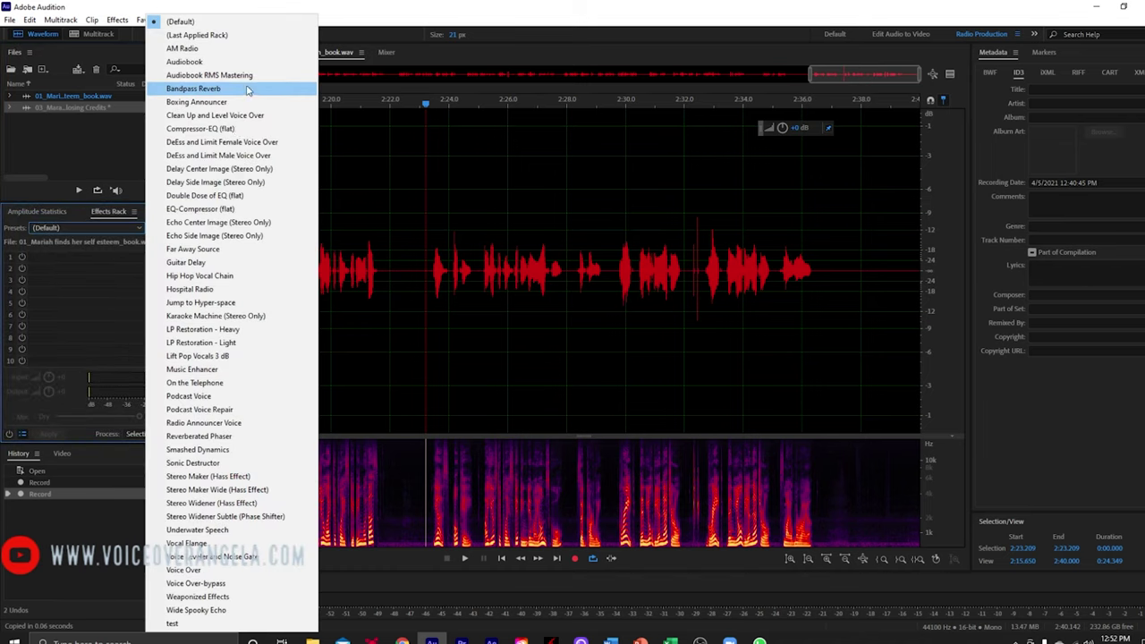
pyautogui.click(184, 61)
pyautogui.click(49, 434)
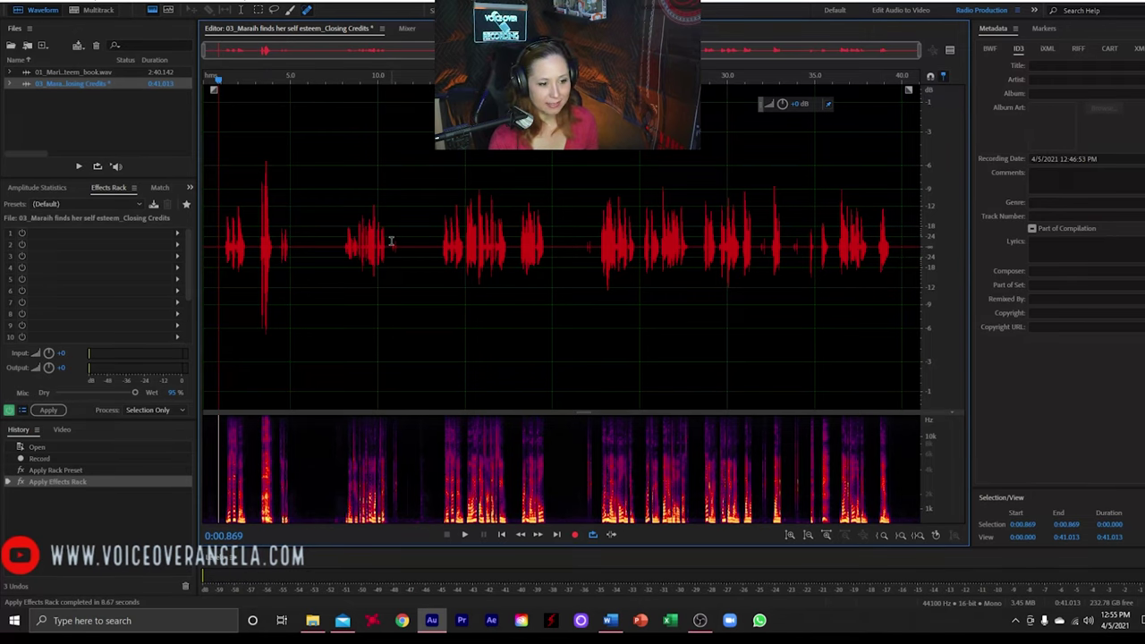
# Inspect the small noises near 11 s in the closing credits and play the phrase beginning at about 13.7 s
pyautogui.moveTo(389, 239); pyautogui.dragTo(402, 240)
pyautogui.scroll(5, 402, 240)
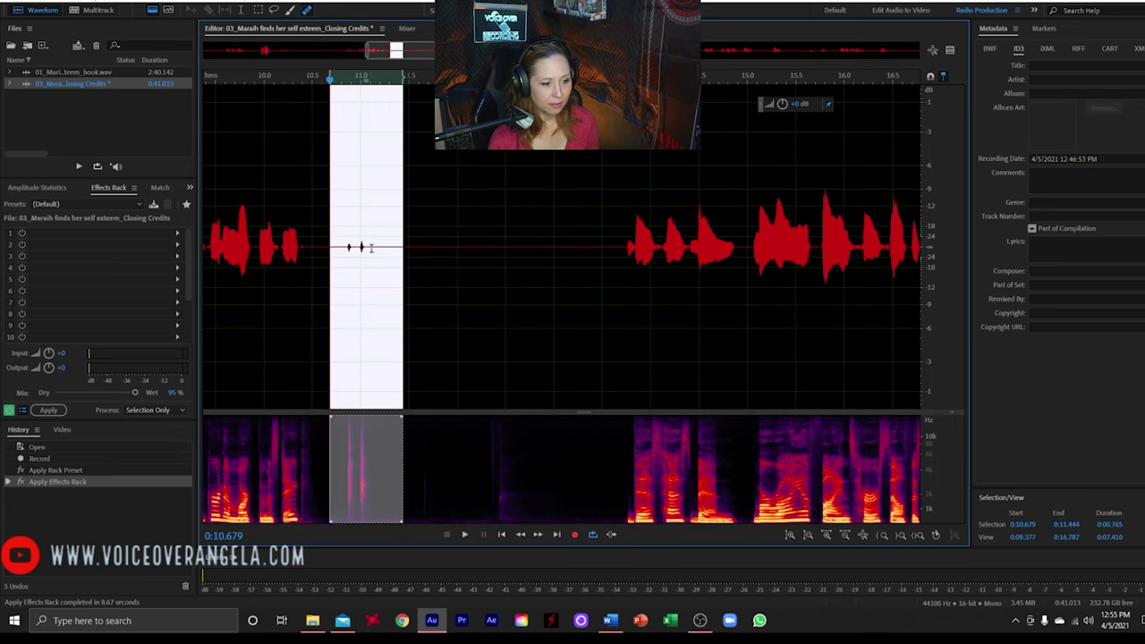
pyautogui.scroll(-8, 409, 234)
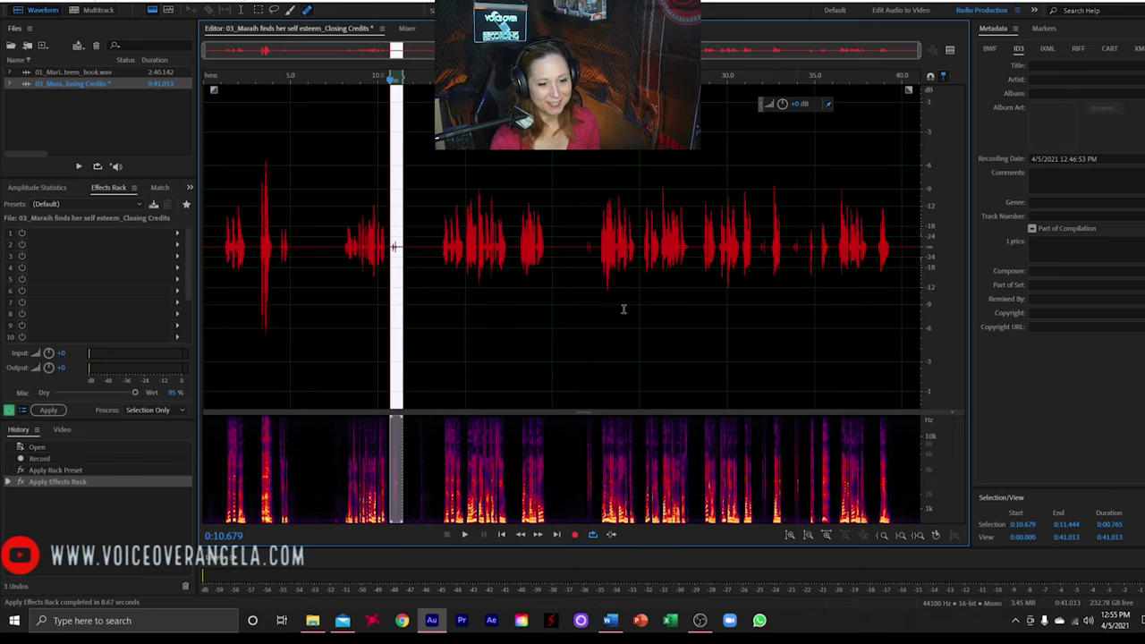
pyautogui.scroll(1, 220, 261)
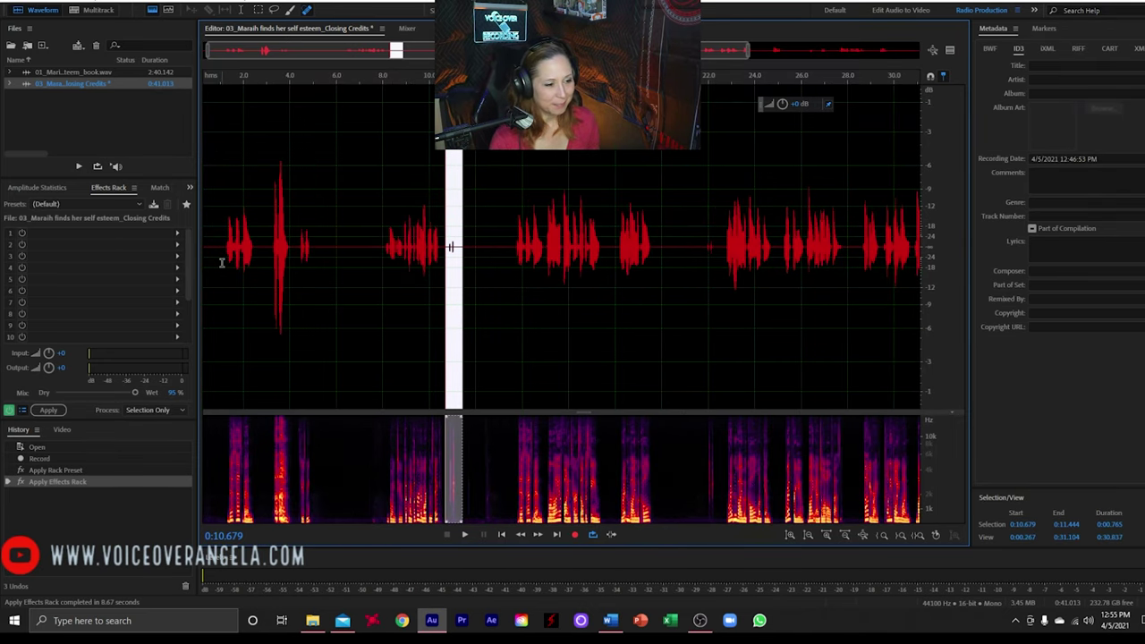
pyautogui.scroll(4, 511, 240)
pyautogui.click(515, 240)
pyautogui.press('space')
pyautogui.press('space')
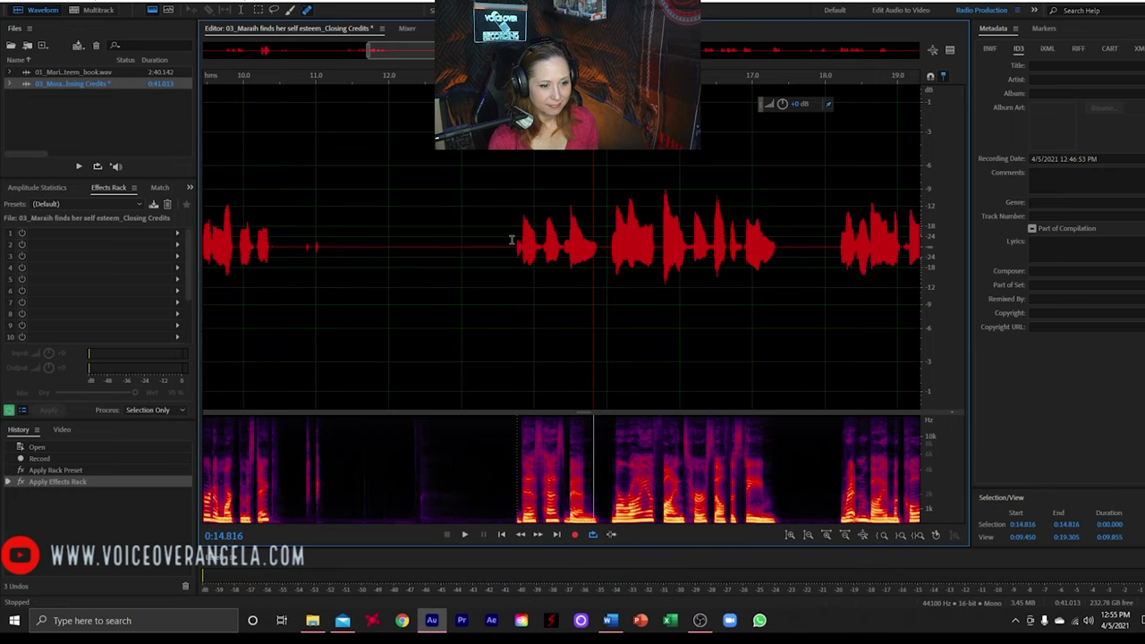
# Replace everything from the start of the closing credits to about 13.7 s with the copied room tone
pyautogui.click(512, 240)
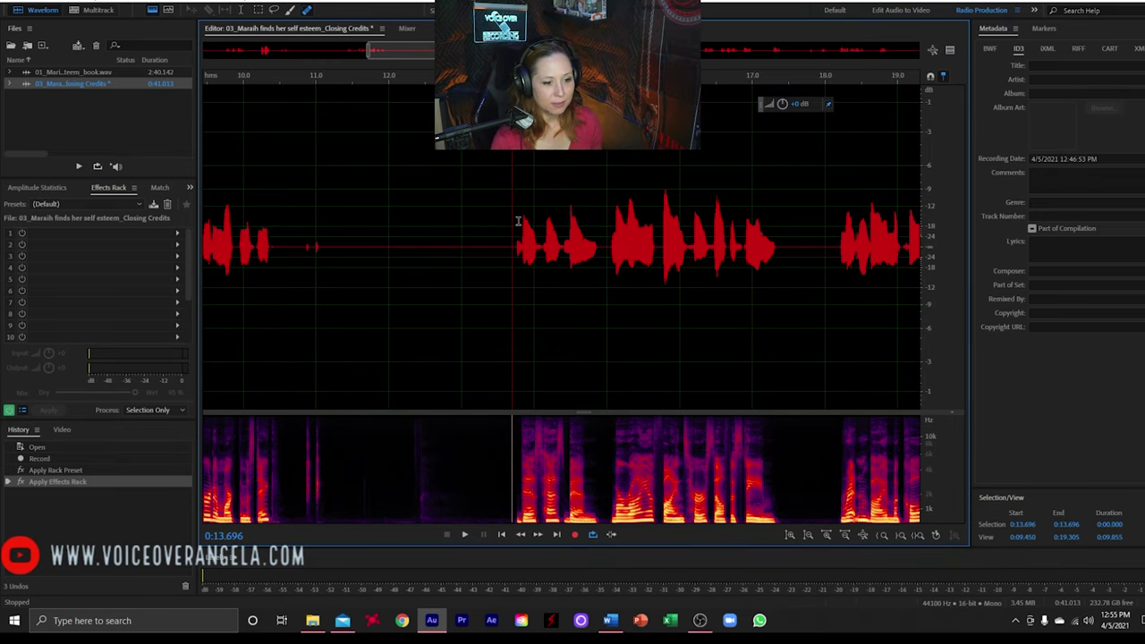
pyautogui.click(511, 219)
pyautogui.moveTo(512, 218); pyautogui.dragTo(204, 224)
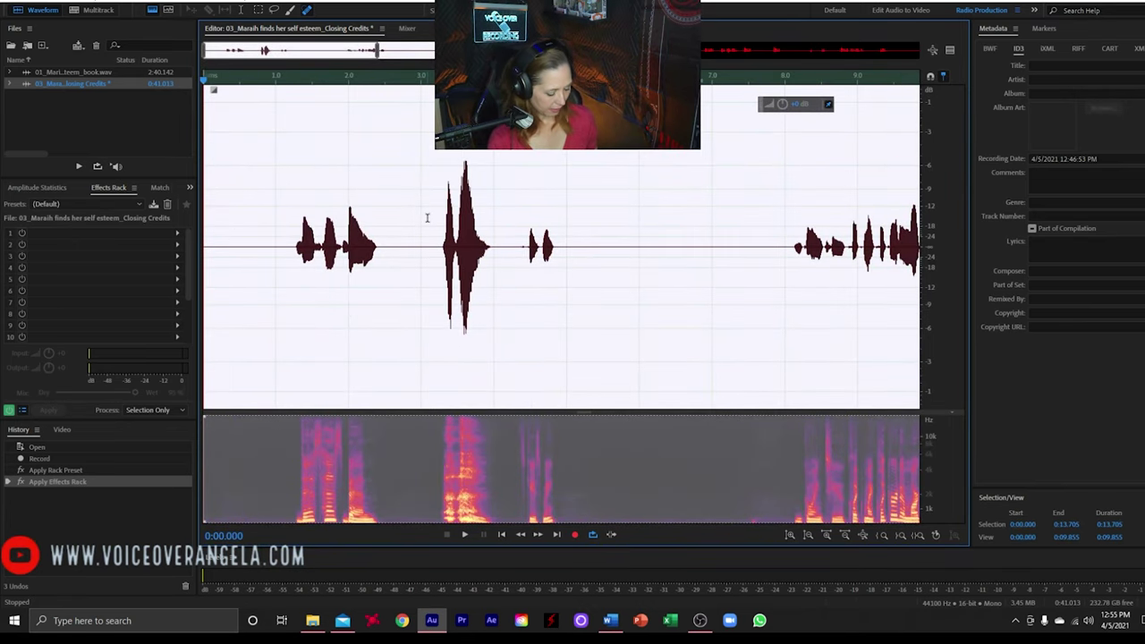
pyautogui.hotkey('ctrl', 'v')
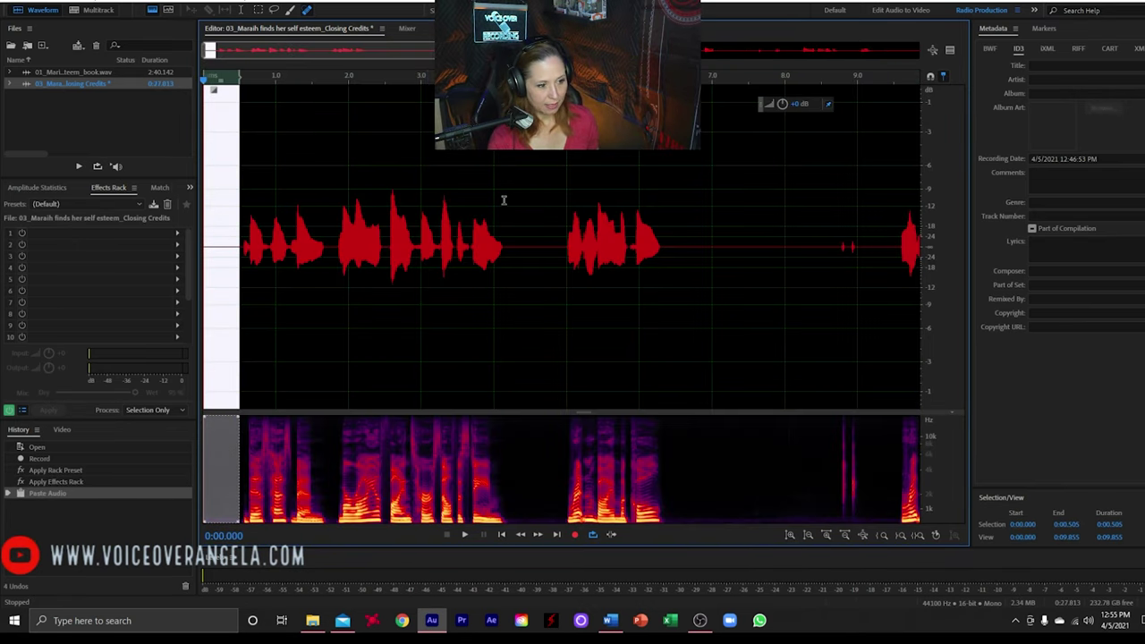
# Insert another copy of the room tone into the opening silence at about 0.15 s
pyautogui.click(215, 219)
pyautogui.scroll(5, 214, 219)
pyautogui.scroll(-2, 313, 197)
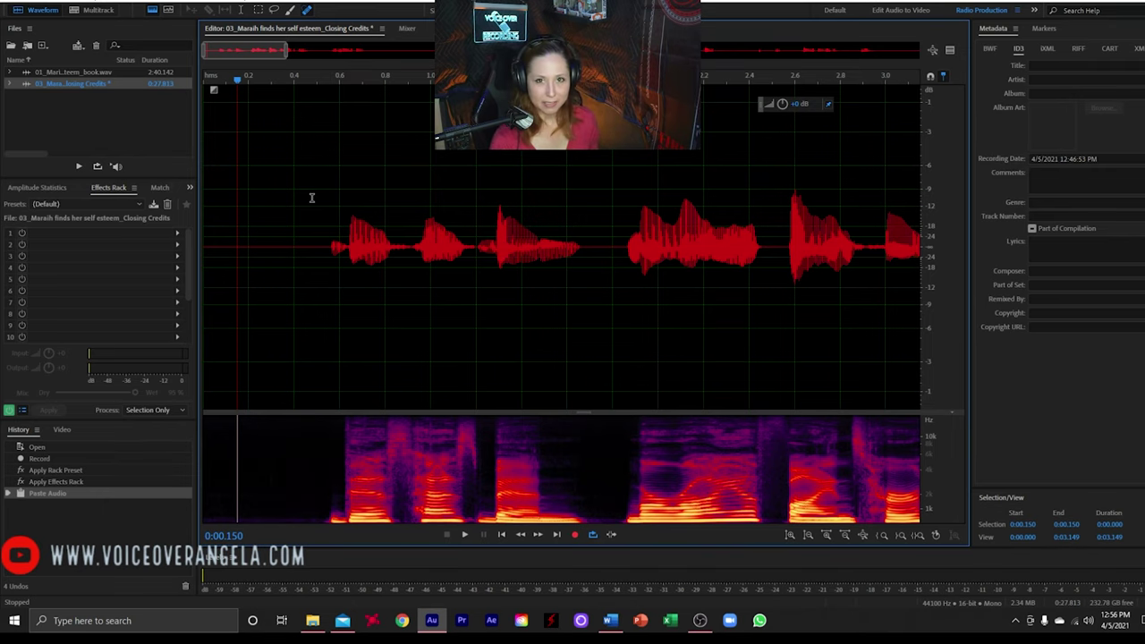
pyautogui.hotkey('ctrl', 'v')
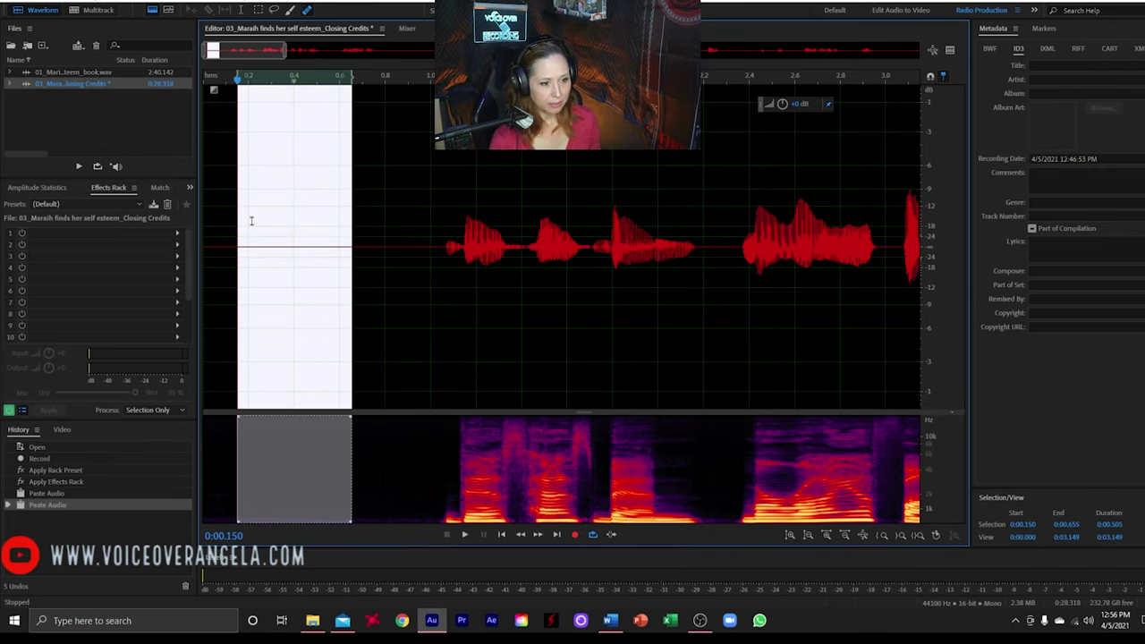
pyautogui.click(246, 223)
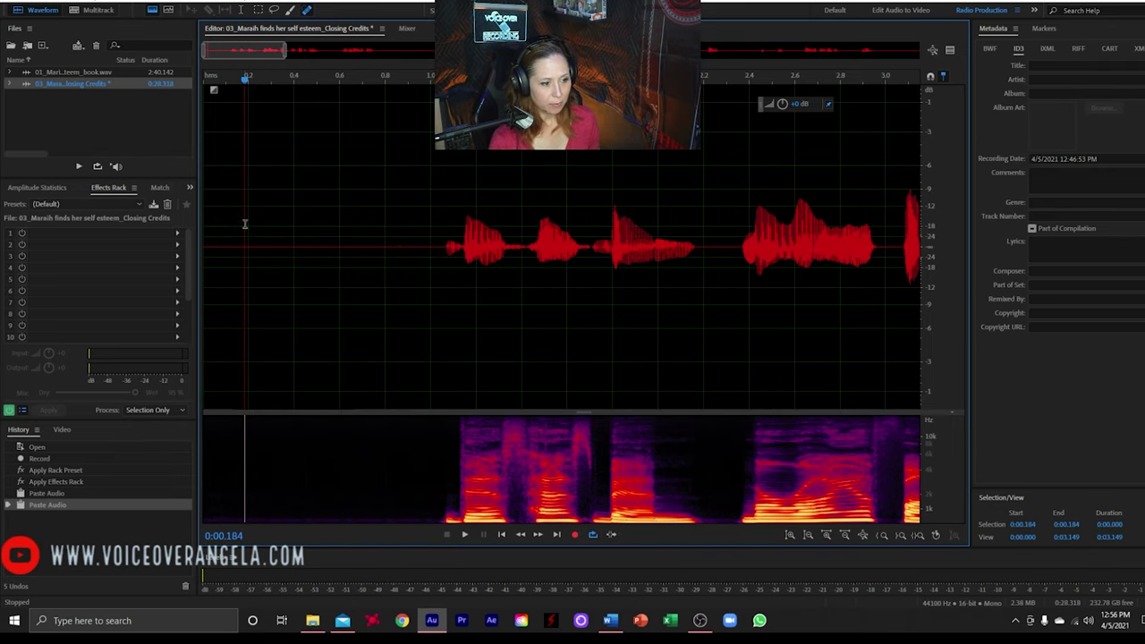
# Trim about 0.28 s of surplus room tone from the start and check the remaining lead-in against the timeline
pyautogui.click(430, 82)
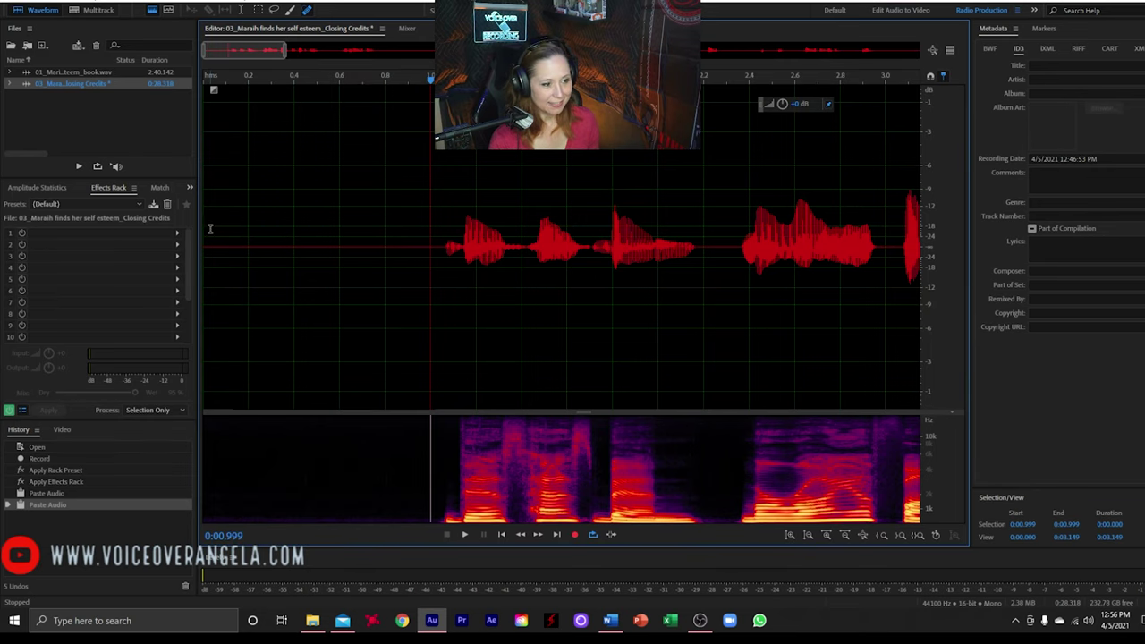
pyautogui.moveTo(207, 228); pyautogui.dragTo(136, 219)
pyautogui.press('Delete')
pyautogui.press('Delete')
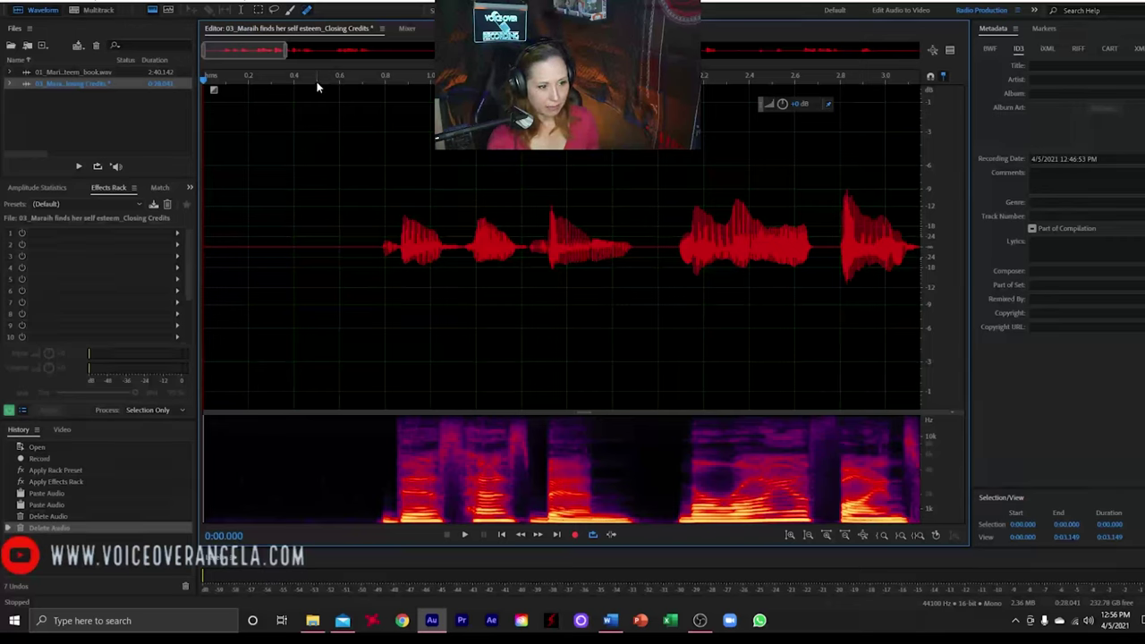
pyautogui.click(317, 81)
pyautogui.moveTo(316, 80); pyautogui.dragTo(429, 95)
pyautogui.click(354, 105)
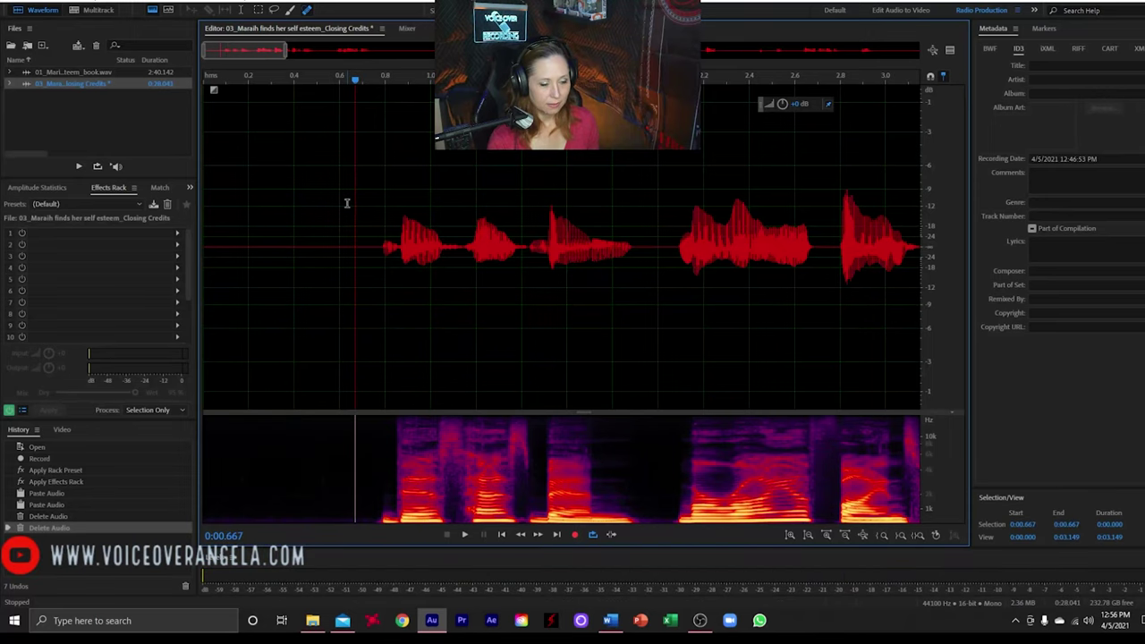
# Play back the closing credits from about 0.67 s to check the first phrases
pyautogui.scroll(-3, 345, 143)
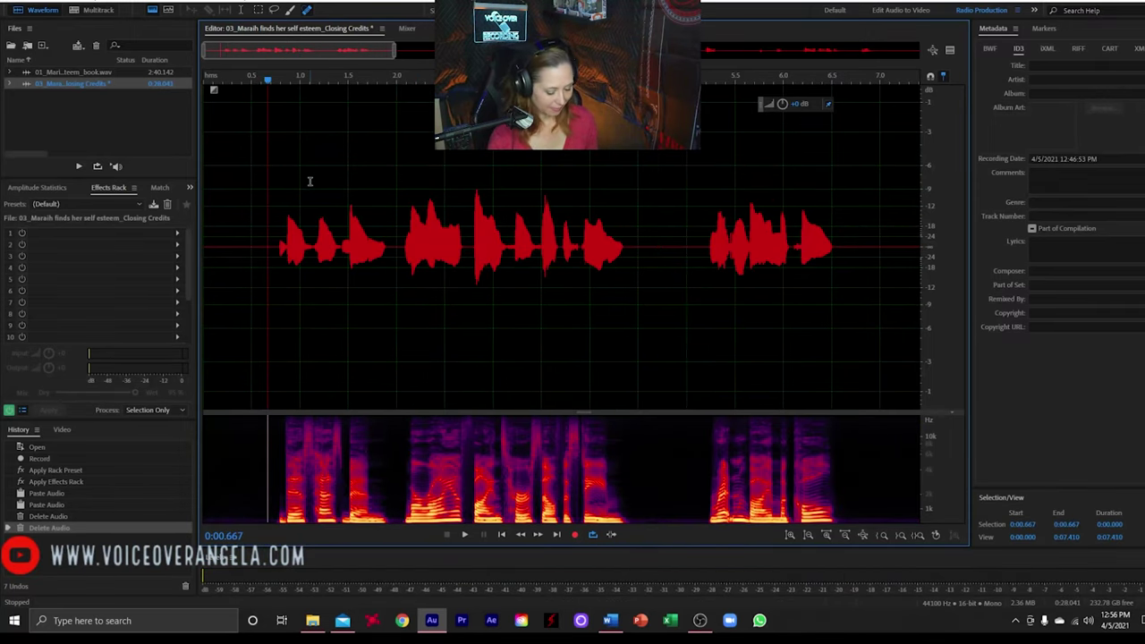
pyautogui.press('space')
pyautogui.scroll(-3, 309, 181)
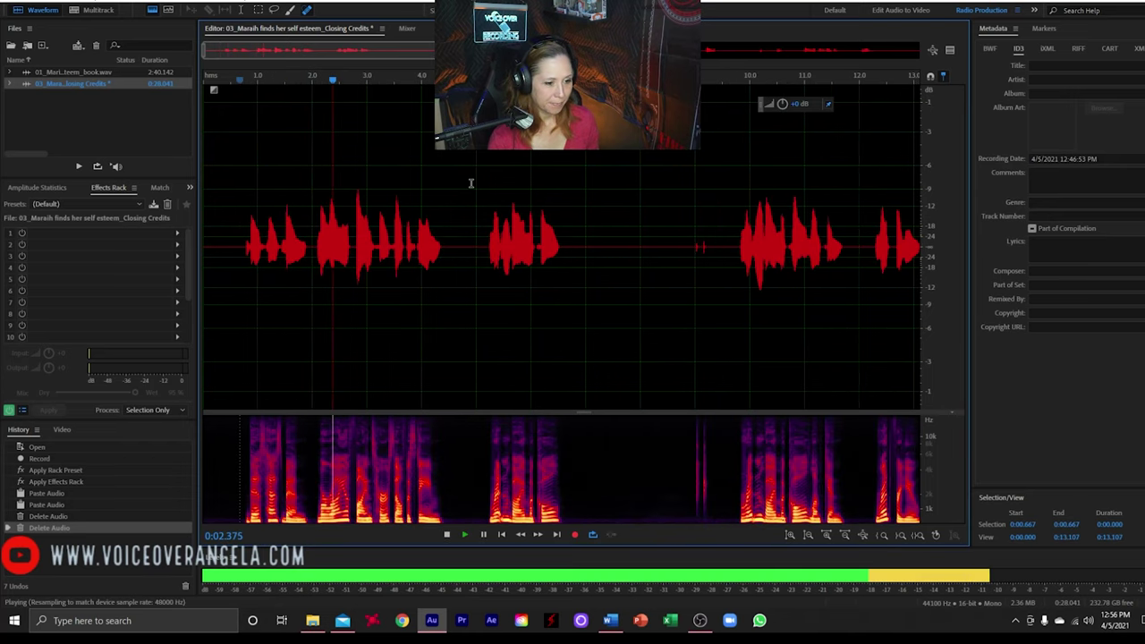
pyautogui.scroll(-2, 378, 189)
pyautogui.scroll(4, 358, 197)
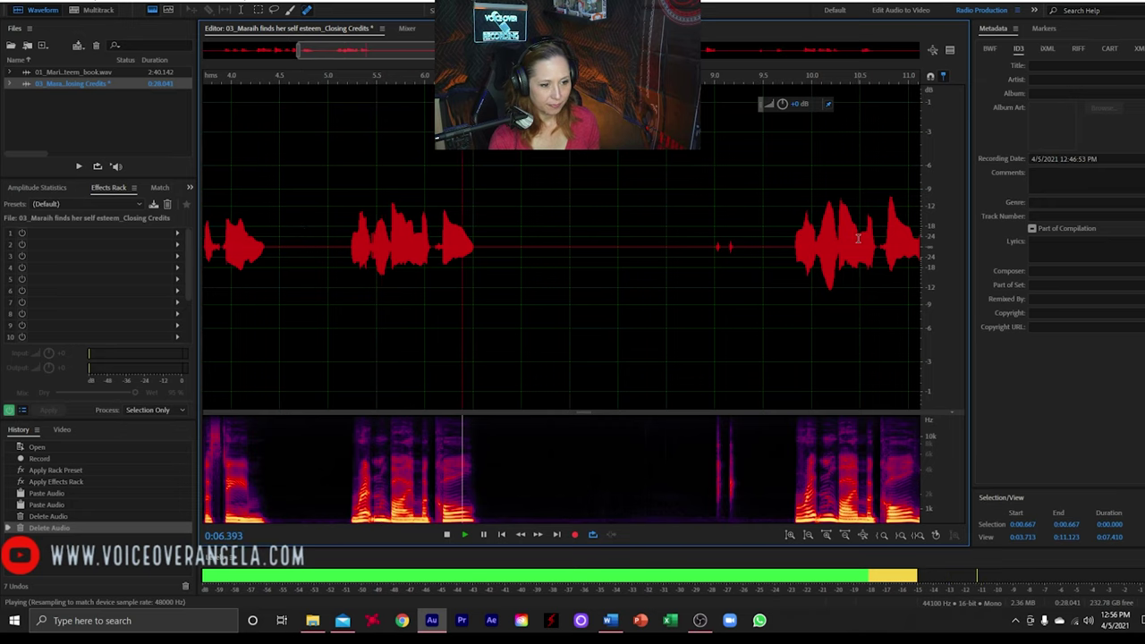
# Audition the phrase after the long pause and delete the unwanted take and pause from about 4.69 s to 9.81 s
pyautogui.click(777, 217)
pyautogui.press('space')
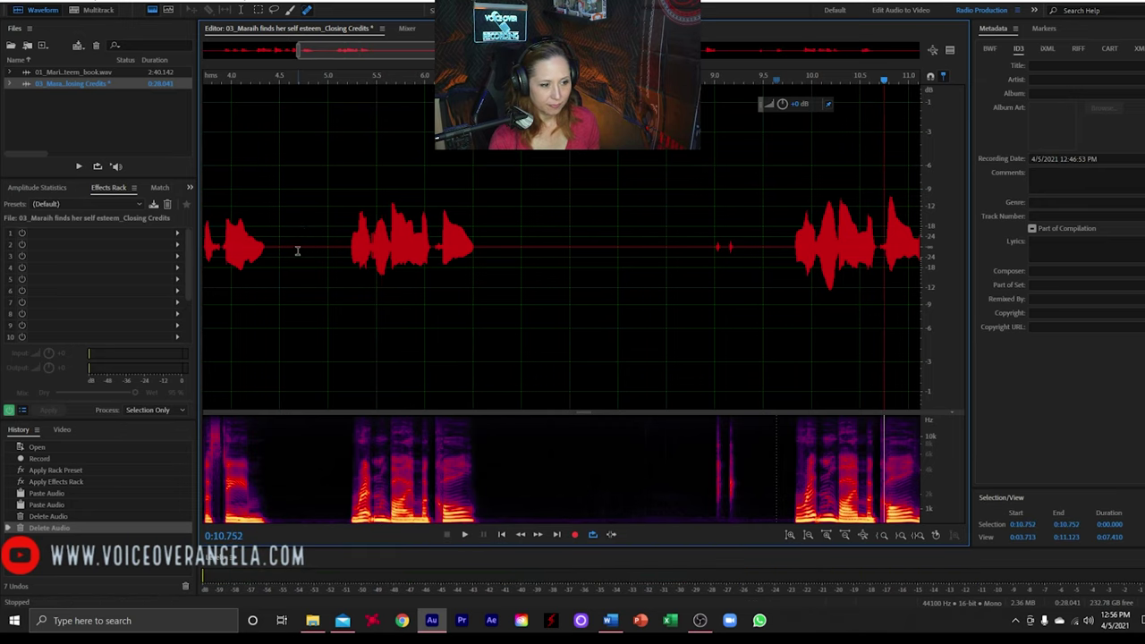
pyautogui.moveTo(299, 248); pyautogui.dragTo(792, 315)
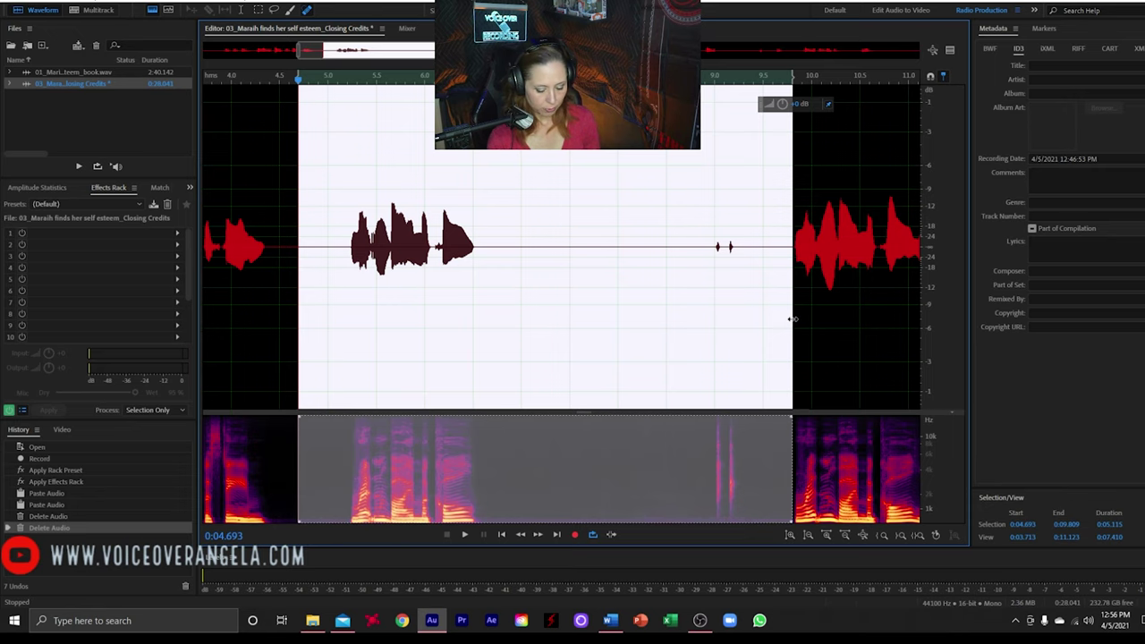
pyautogui.press('Delete')
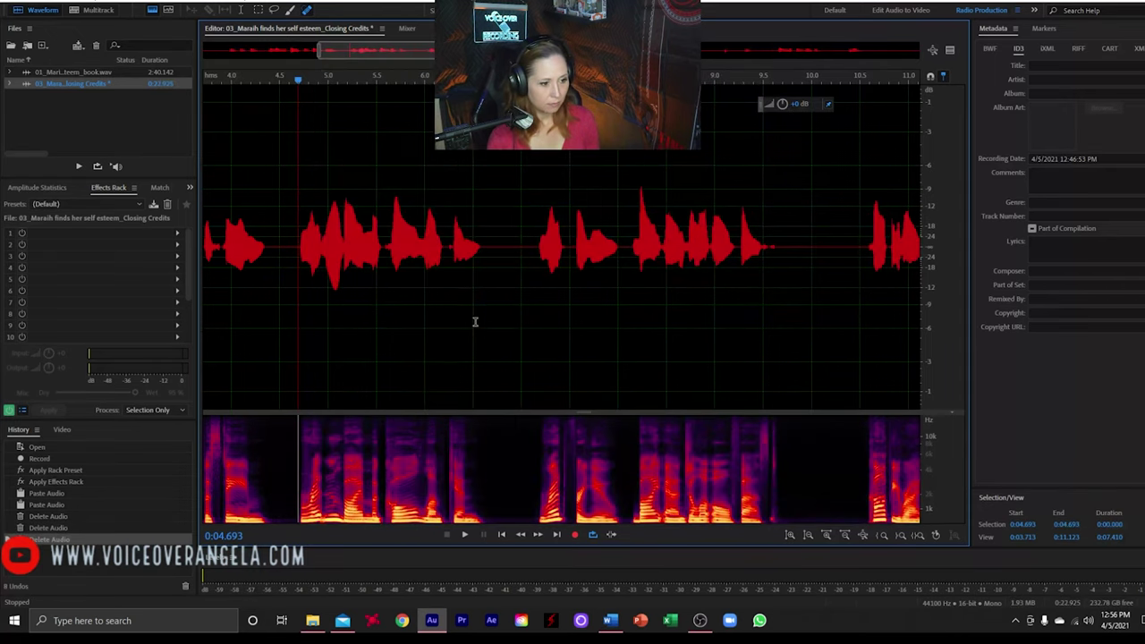
# Play back the narration from the cut at 4.69 s and replay the phrase starting near 8.1 s to check for noises
pyautogui.press('space')
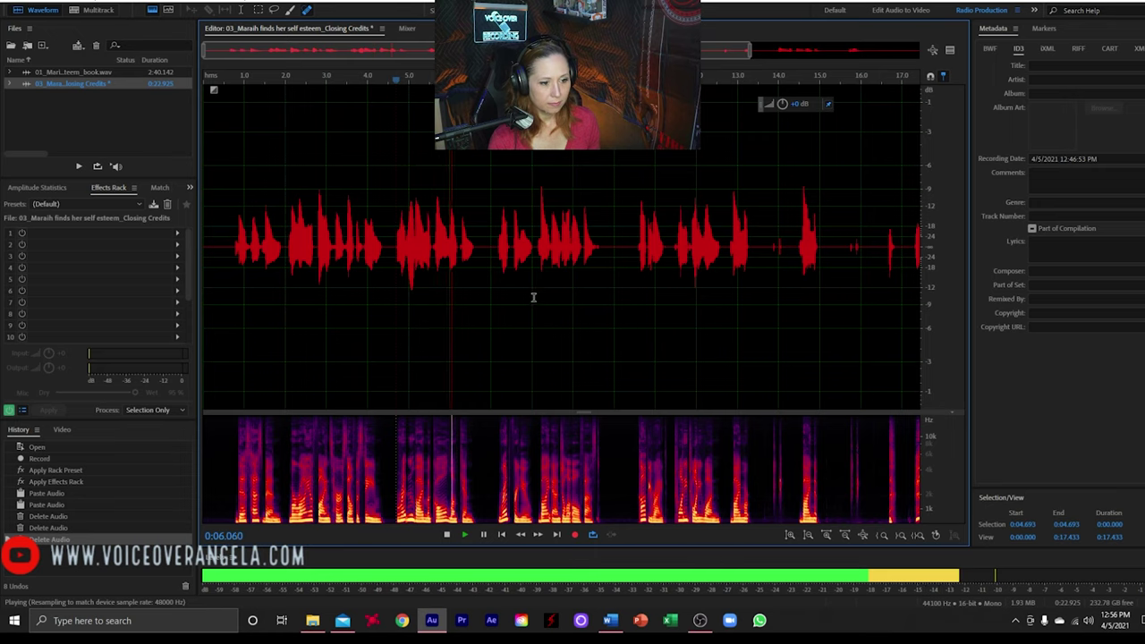
pyautogui.scroll(-3, 537, 304)
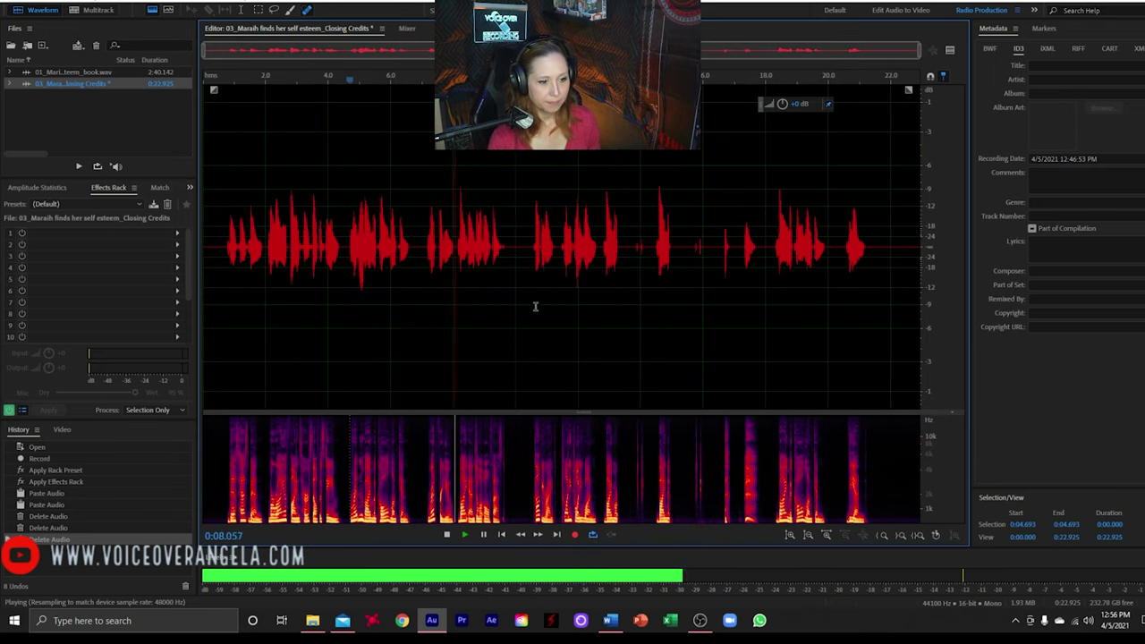
pyautogui.scroll(2, 534, 308)
pyautogui.press('space')
pyautogui.scroll(3, 394, 424)
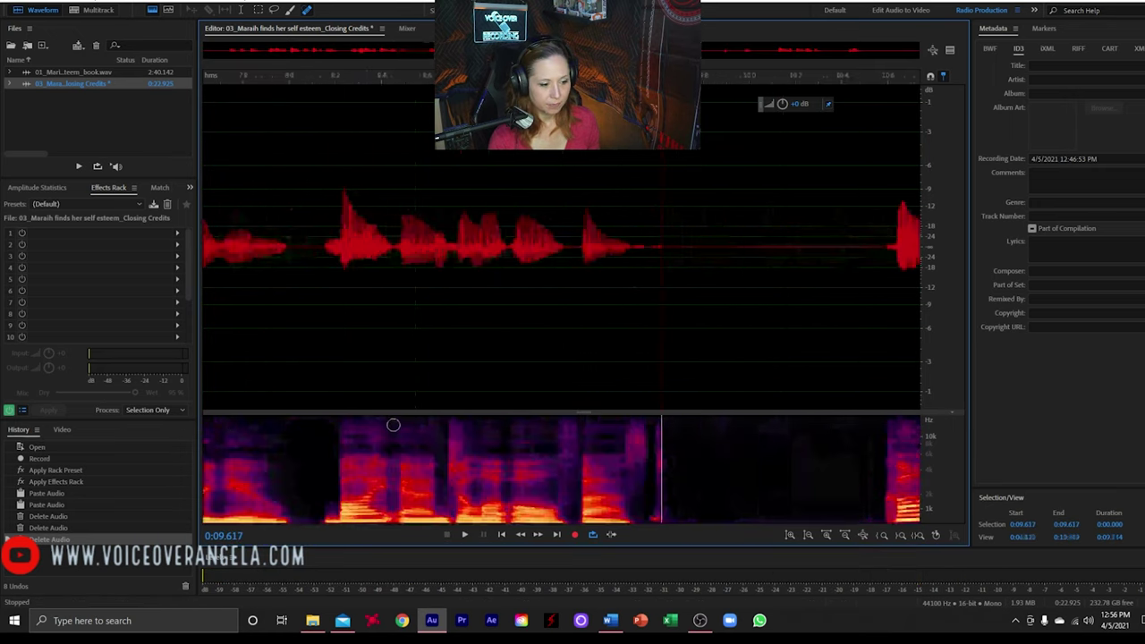
pyautogui.click(313, 466)
pyautogui.press('space')
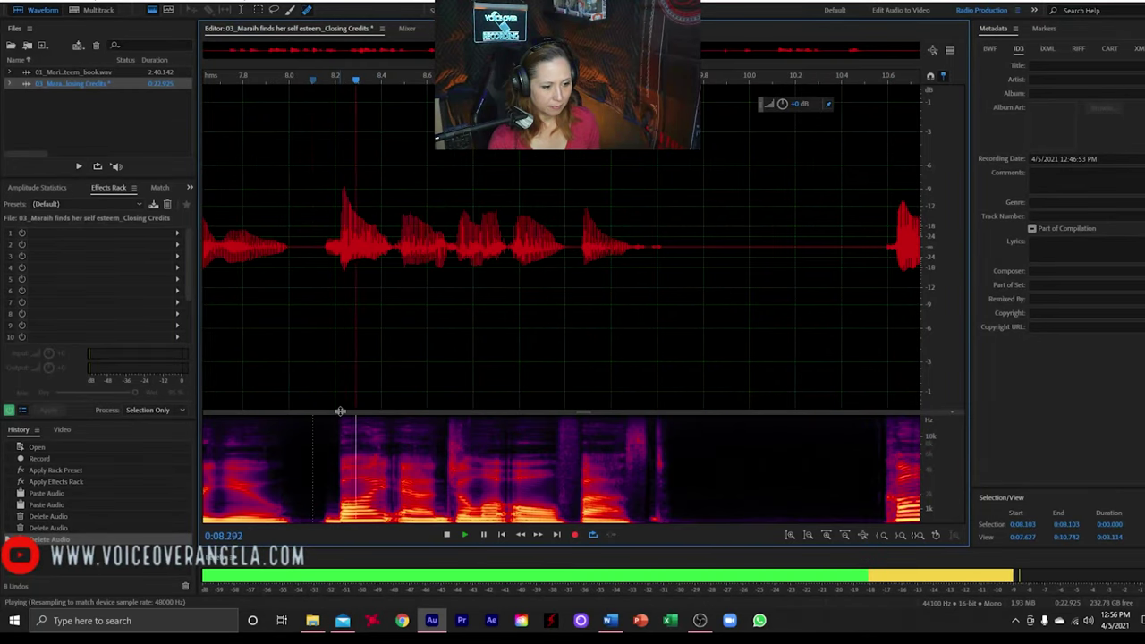
# Auto-heal the noise at about 8.37 s in the spectral display, brushing across the full frequency range
pyautogui.scroll(3, 399, 459)
pyautogui.click(389, 455)
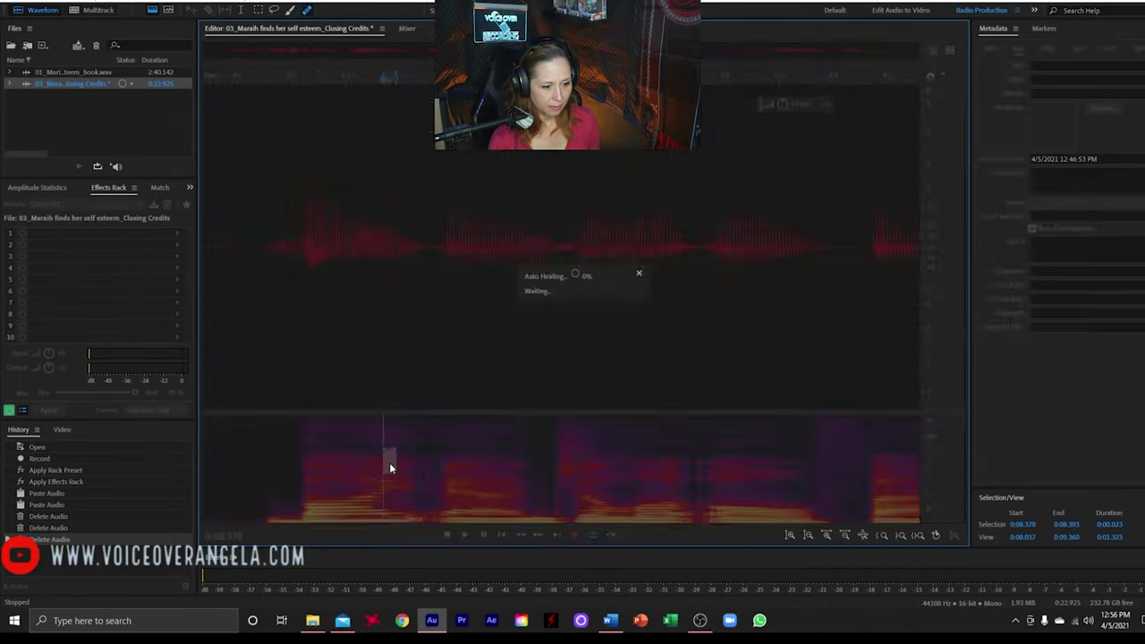
pyautogui.click(396, 458)
pyautogui.moveTo(391, 417); pyautogui.dragTo(393, 524)
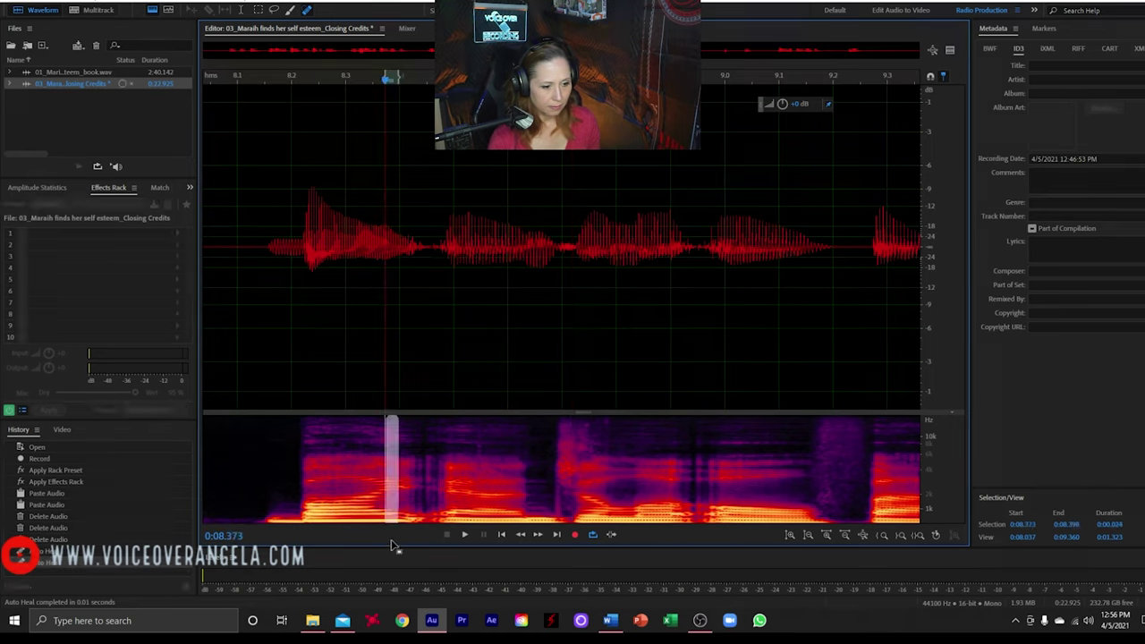
# Play back the healed passage from about 7.56 s and replay the end of its phrase through the following pause
pyautogui.scroll(-4, 375, 326)
pyautogui.click(238, 310)
pyautogui.press('space')
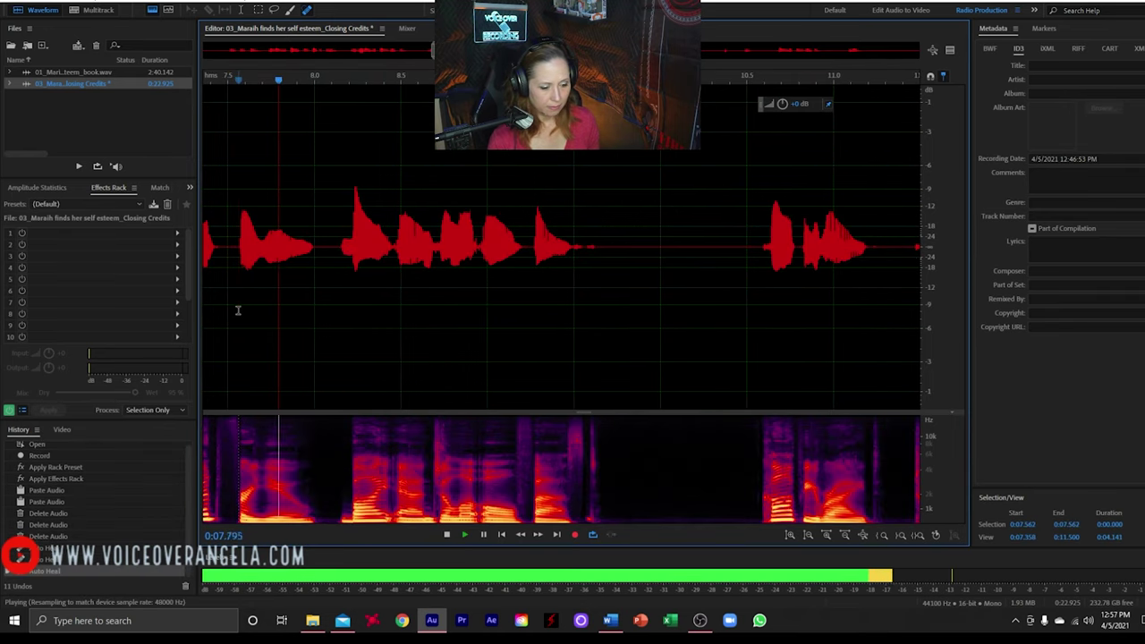
pyautogui.scroll(-4, 460, 357)
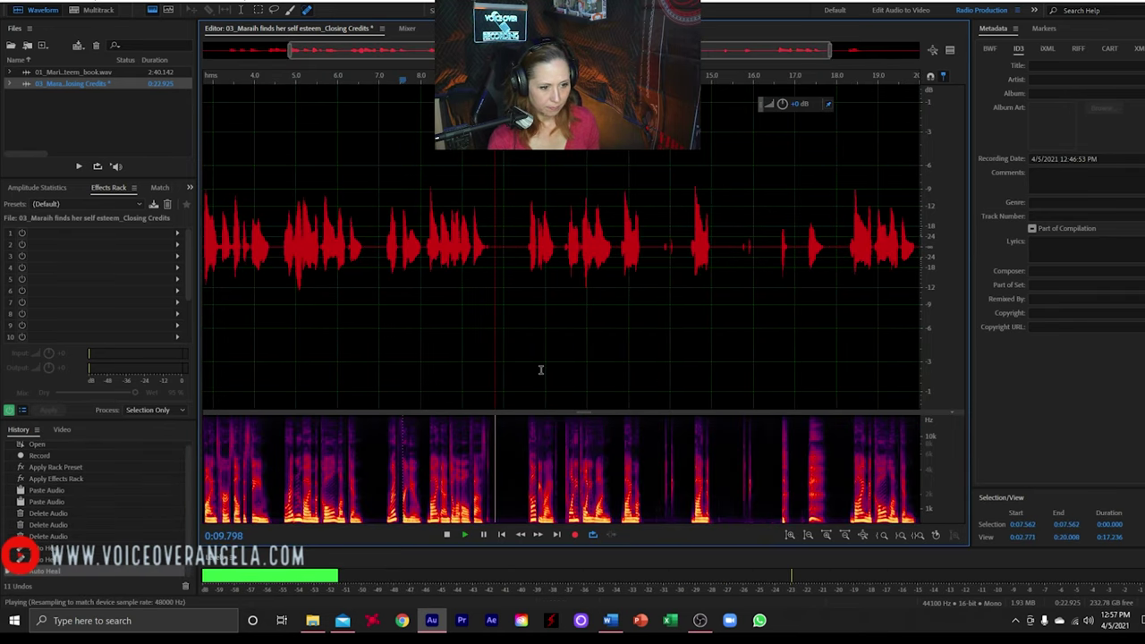
pyautogui.press('space')
pyautogui.scroll(4, 489, 407)
pyautogui.scroll(4, 403, 370)
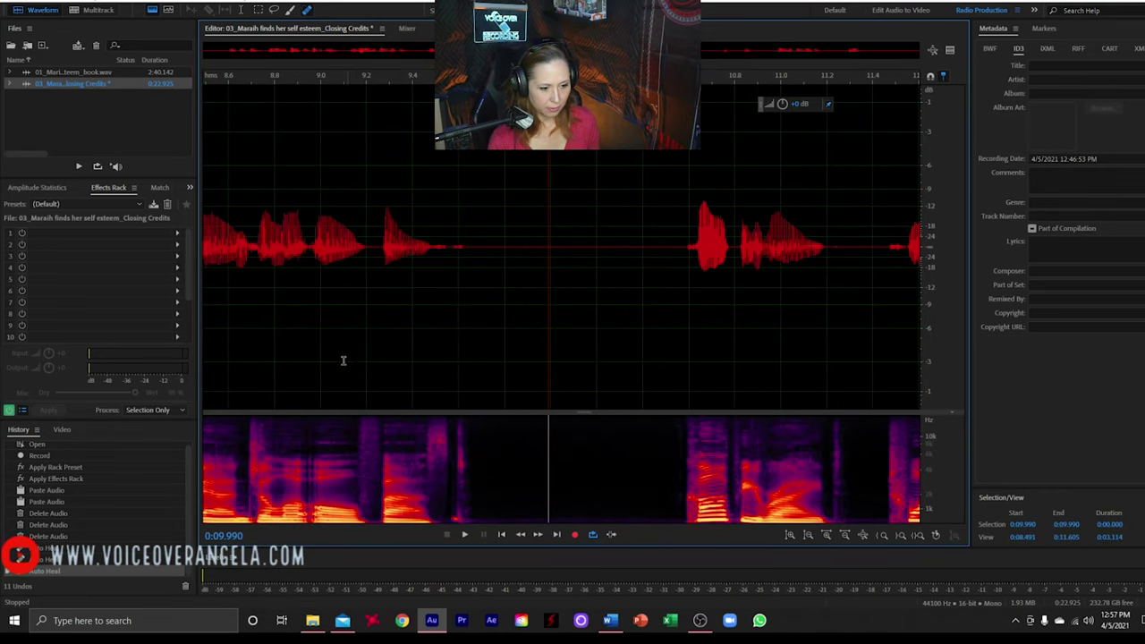
pyautogui.scroll(-2, 430, 335)
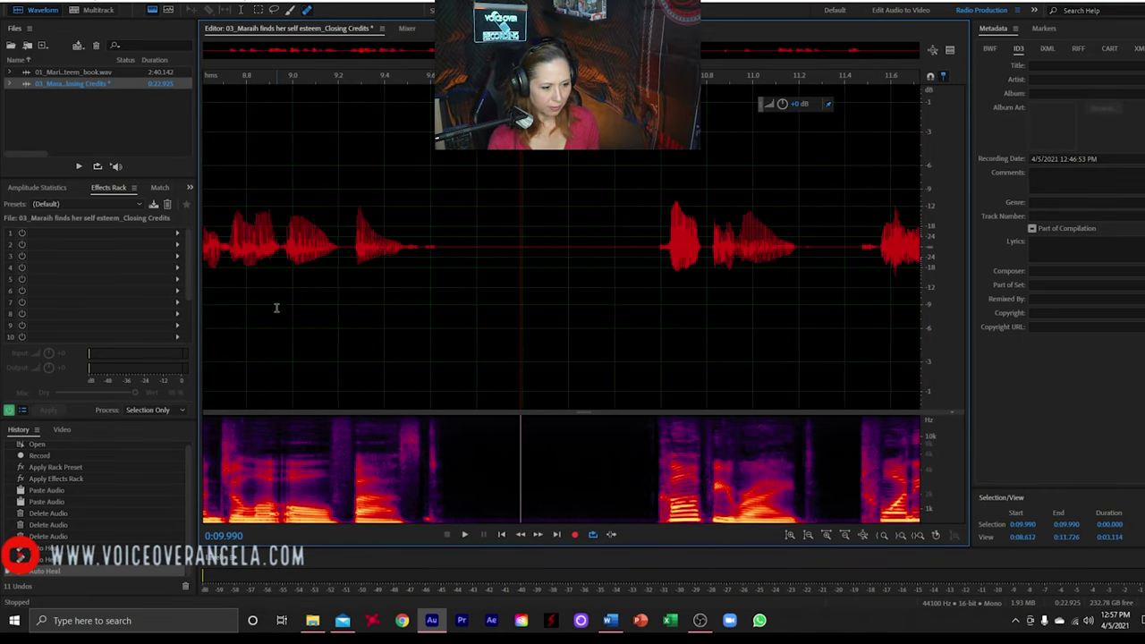
pyautogui.press('space')
pyautogui.press('space')
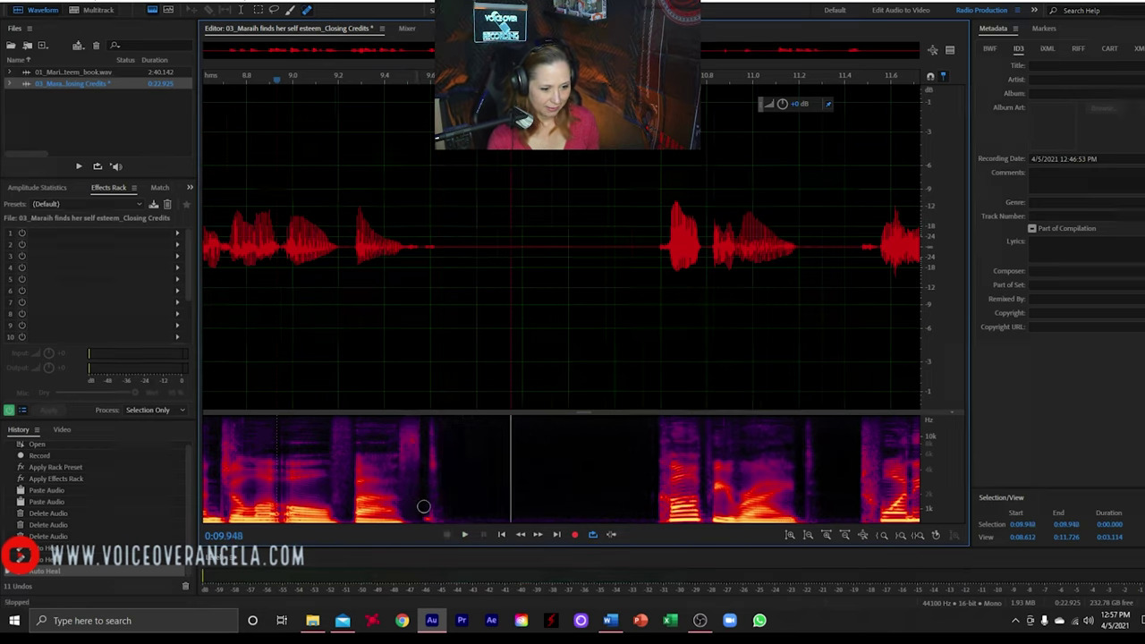
# Auto-heal two small low-frequency noises at the phrase's tail near 9.6 s in the spectral display
pyautogui.scroll(6, 424, 516)
pyautogui.click(425, 516)
pyautogui.click(434, 516)
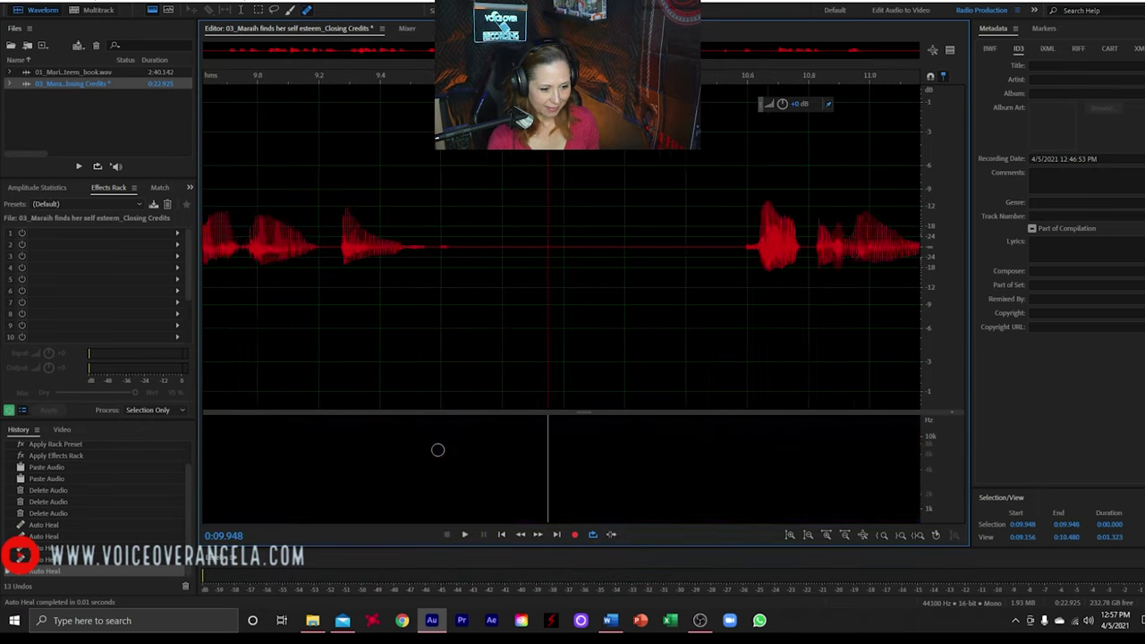
# Play back the closing credits from about 8.98 s, listening through the healed pause and following narration to about 19.6 s
pyautogui.scroll(-6, 438, 449)
pyautogui.click(303, 331)
pyautogui.press('space')
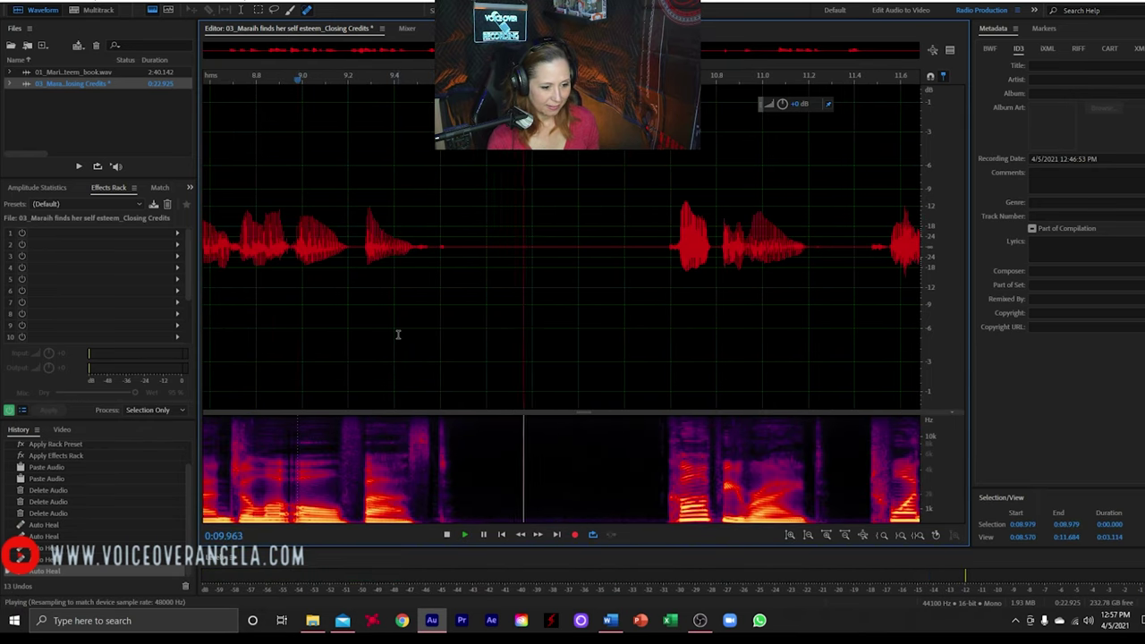
pyautogui.scroll(-10, 465, 340)
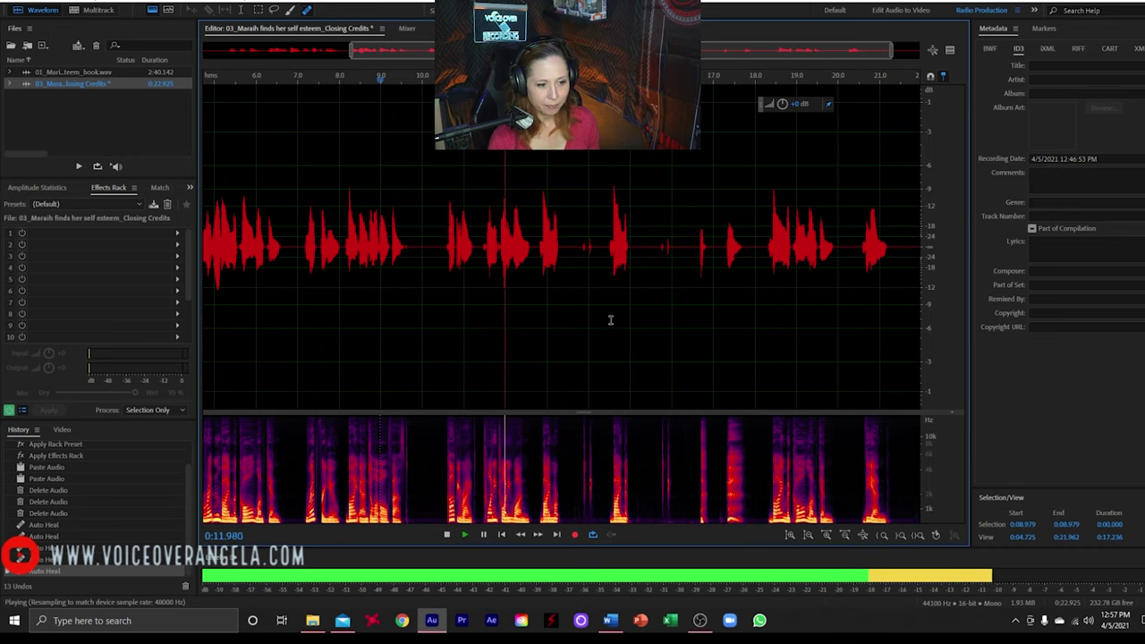
pyautogui.scroll(-1, 658, 331)
pyautogui.scroll(5, 661, 333)
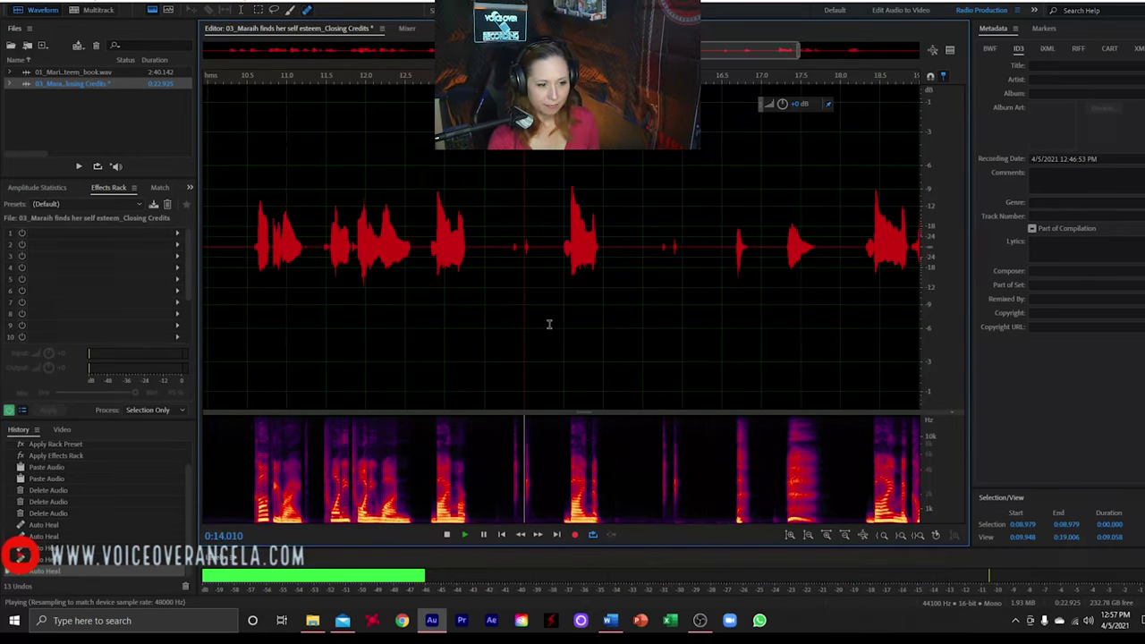
pyautogui.scroll(-4, 610, 316)
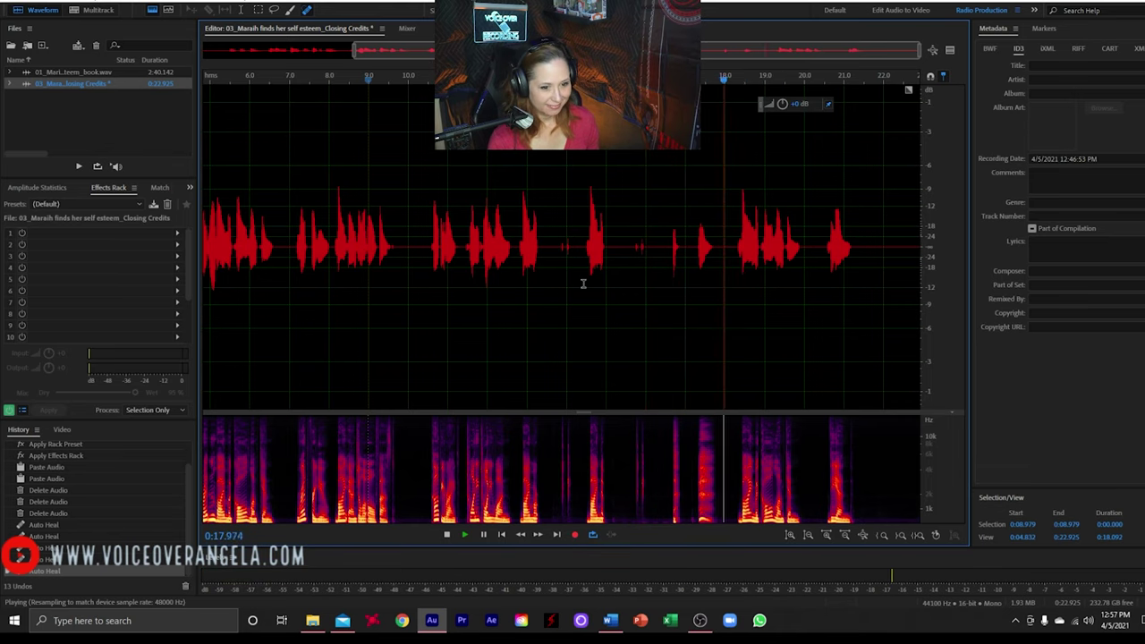
pyautogui.press('space')
# Delete the unwanted passage of the closing credits from about 12.79 s to 18.31 s
pyautogui.scroll(7, 467, 291)
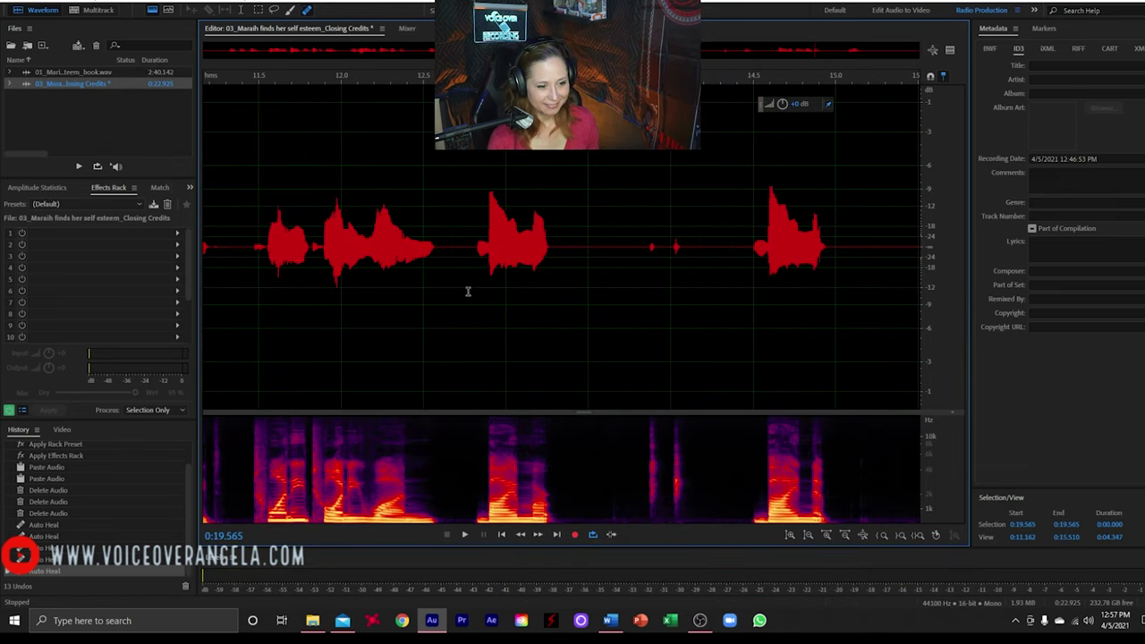
pyautogui.moveTo(469, 289); pyautogui.dragTo(647, 308)
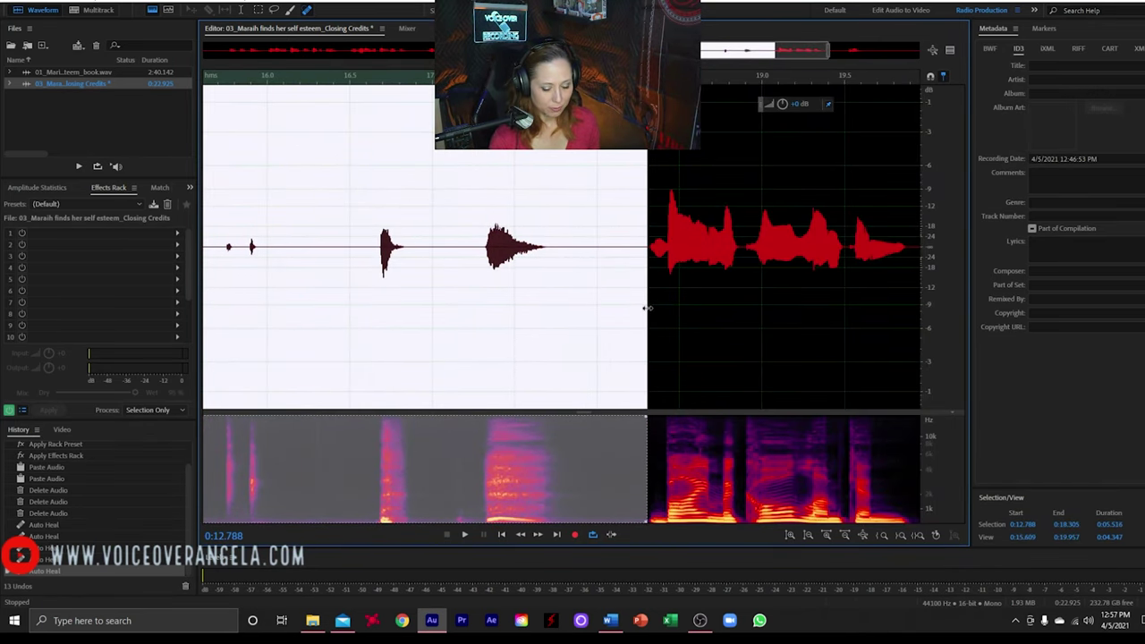
pyautogui.press('Delete')
# Play back the narration from about 11.41 s across the cut and through the last word to check the edit
pyautogui.click(335, 241)
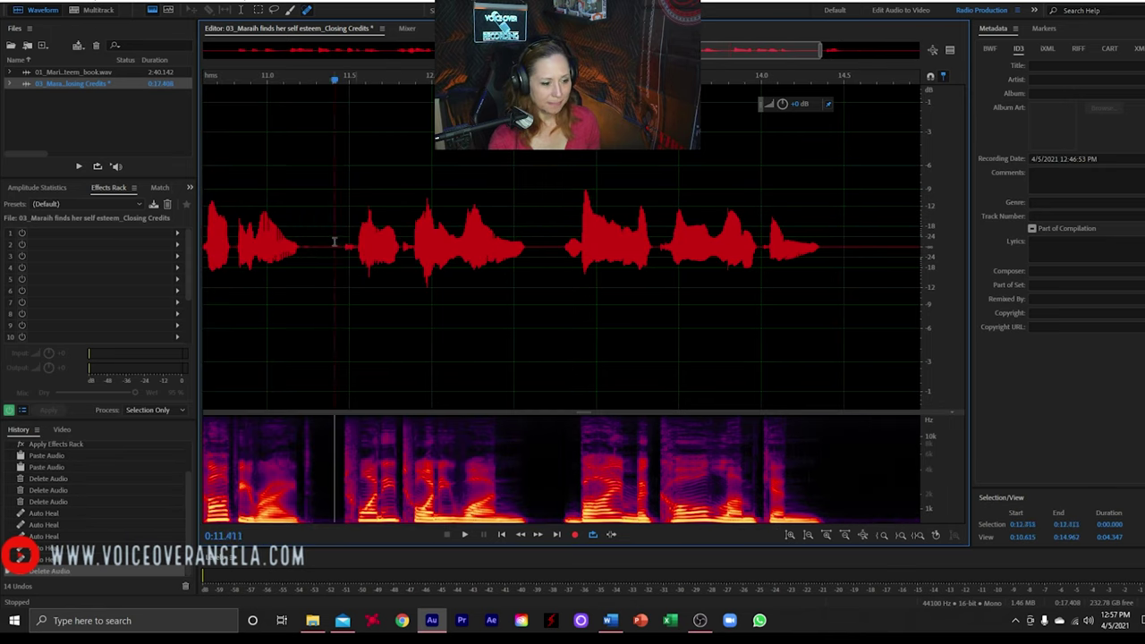
pyautogui.press('space')
pyautogui.scroll(-3, 646, 253)
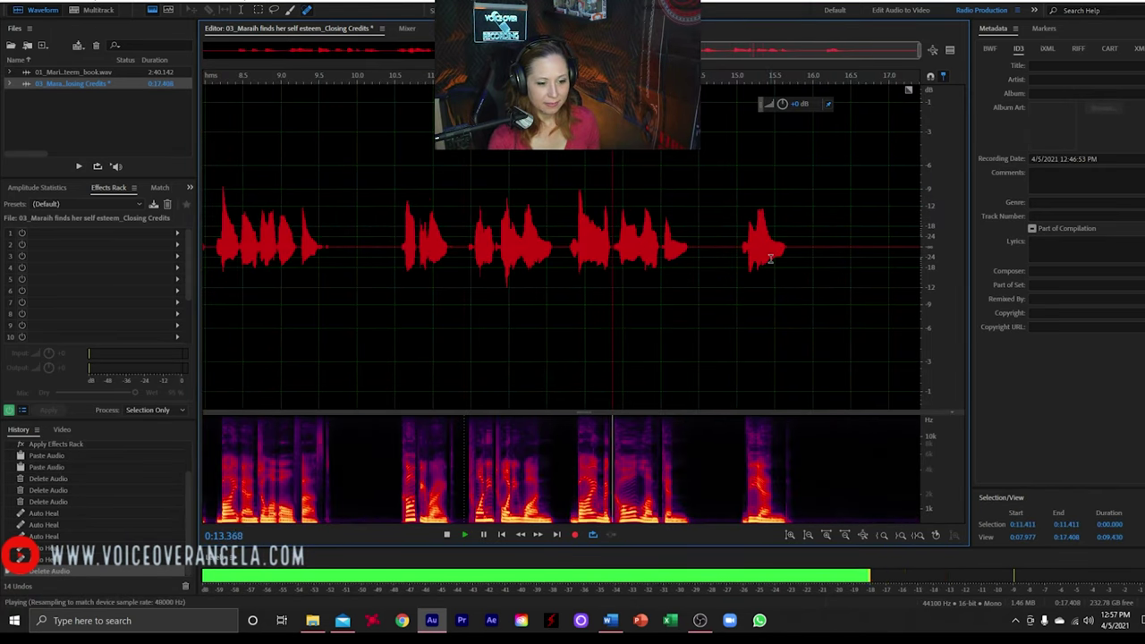
pyautogui.scroll(2, 846, 230)
pyautogui.scroll(-1, 535, 259)
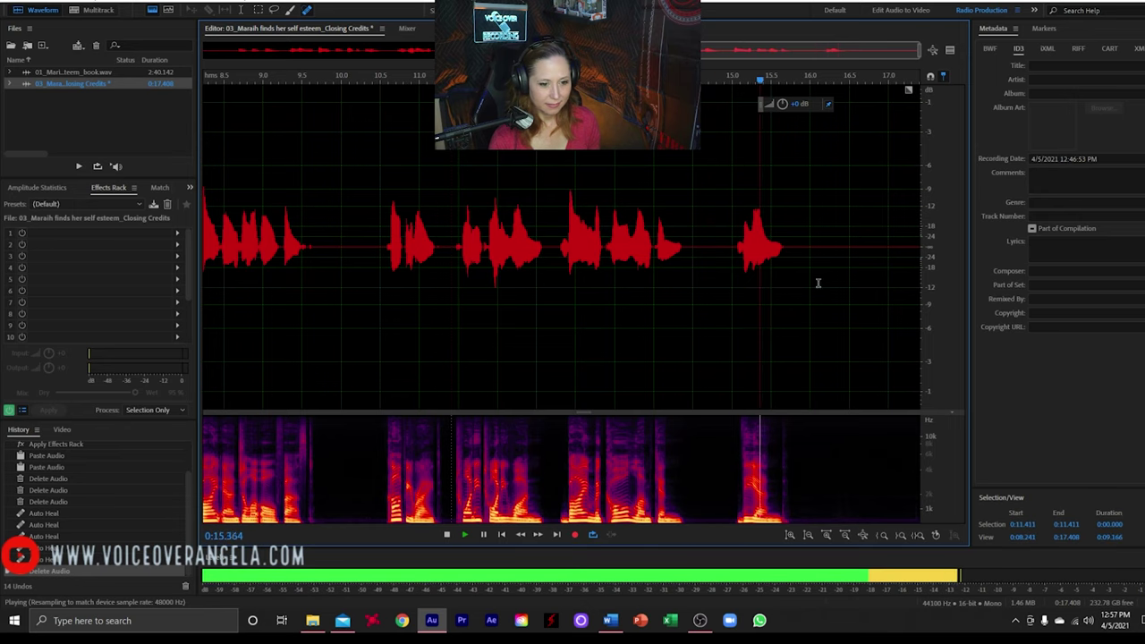
pyautogui.press('space')
# Paste the copied room tone twice into the closing silence at about 16.6 s, measuring the silence before and after
pyautogui.scroll(1, 744, 317)
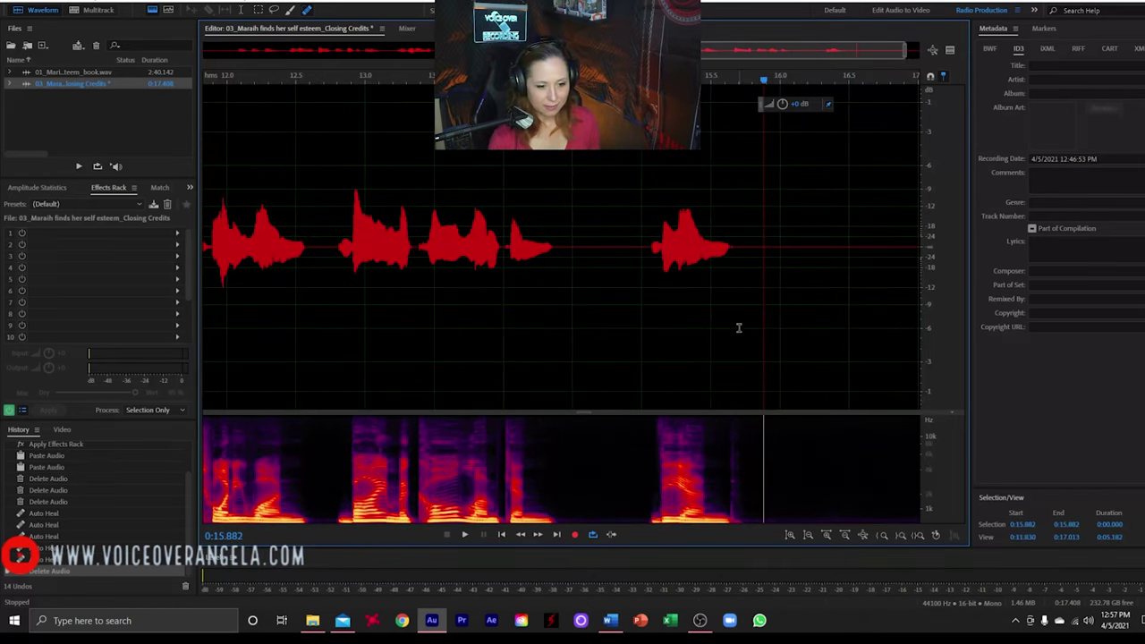
pyautogui.moveTo(741, 329); pyautogui.dragTo(1004, 353)
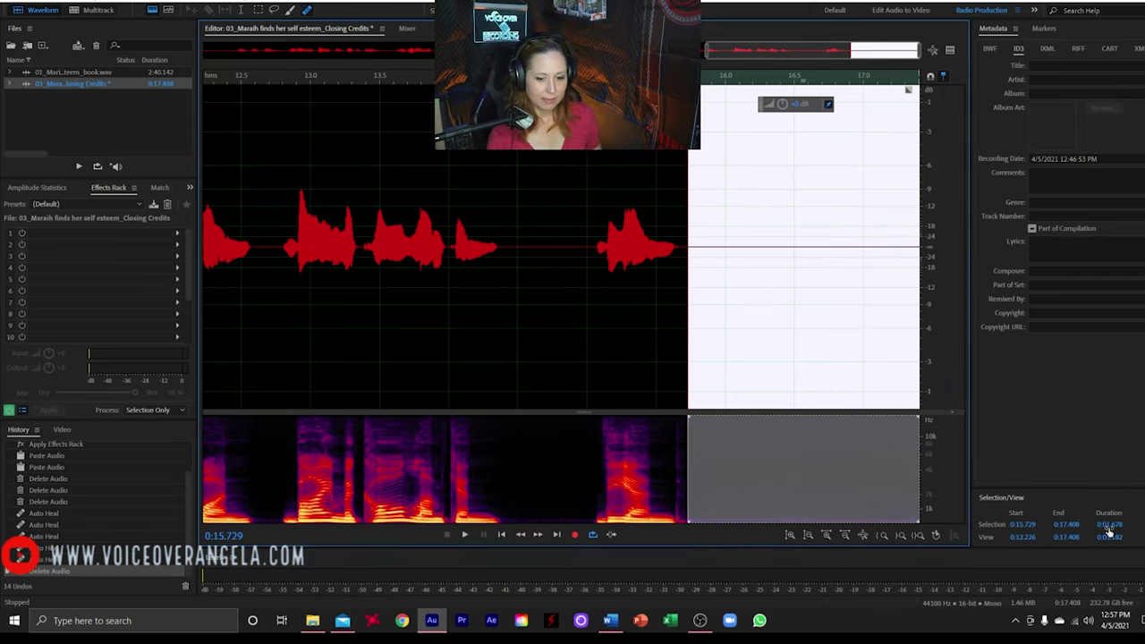
pyautogui.click(807, 326)
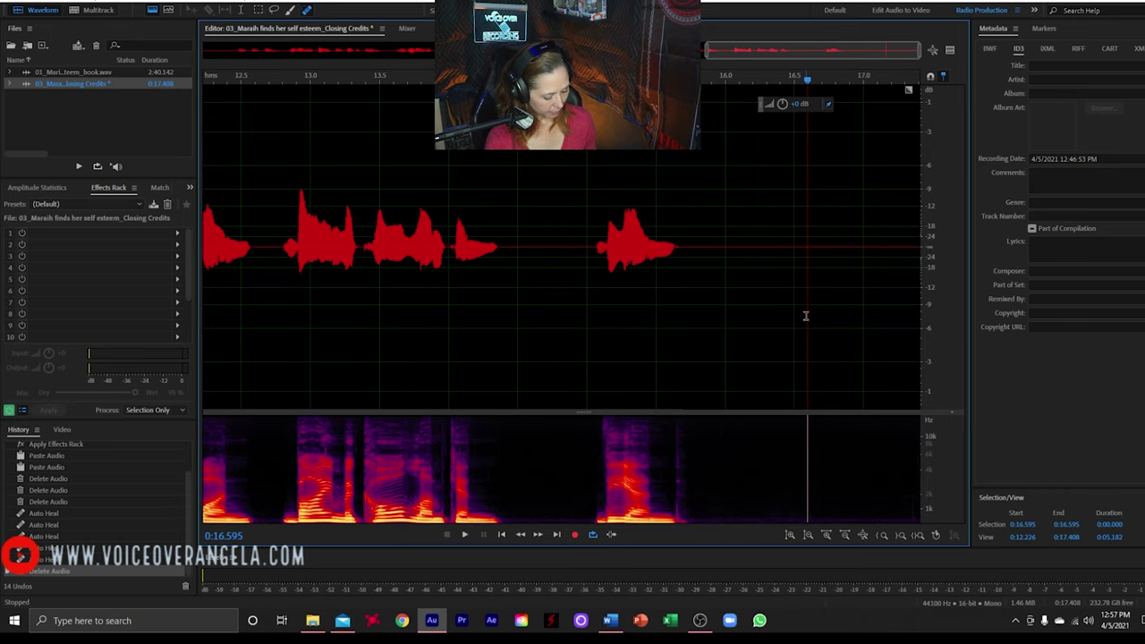
pyautogui.moveTo(805, 315); pyautogui.dragTo(907, 312)
pyautogui.press('Delete')
pyautogui.press('Delete')
pyautogui.click(722, 313)
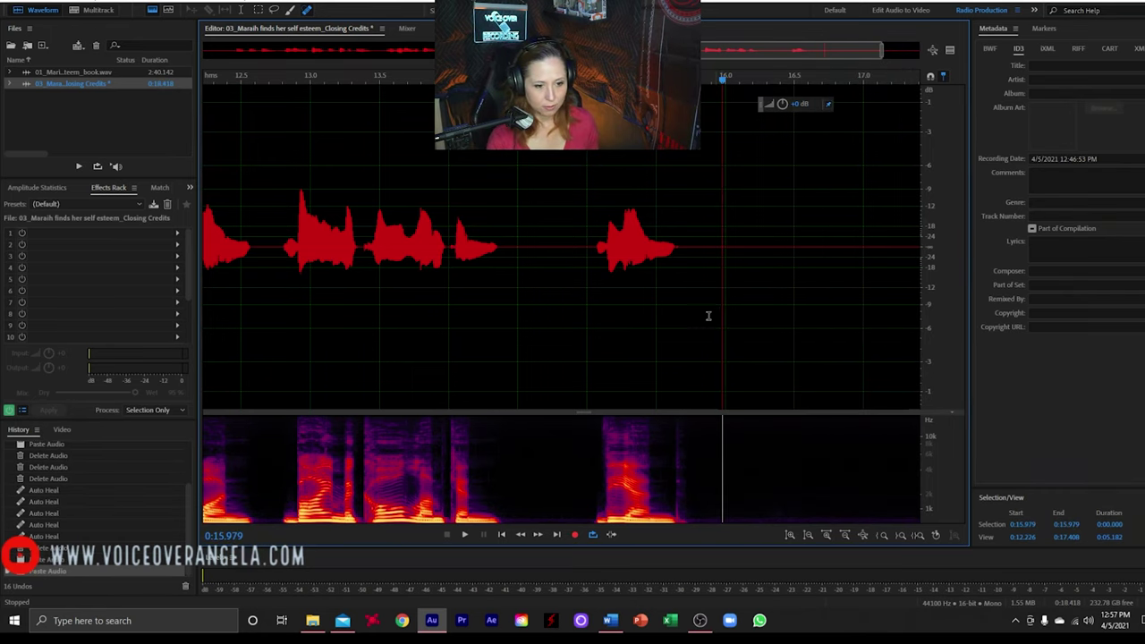
pyautogui.moveTo(685, 322); pyautogui.dragTo(958, 342)
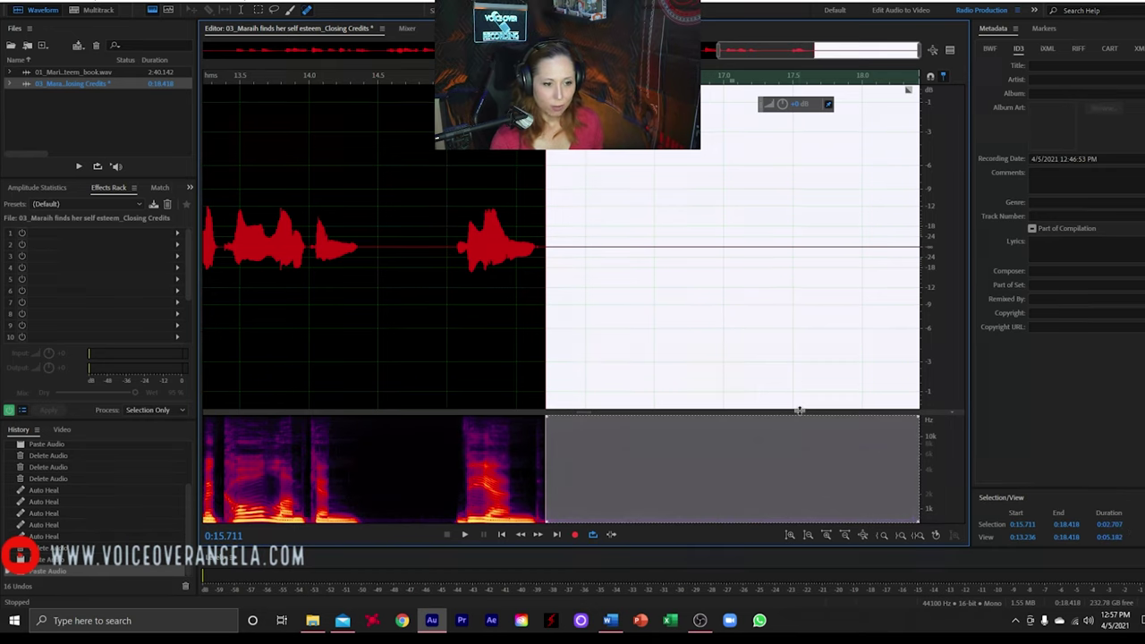
# Normalize the entire closing credits recording and scan its amplitude statistics
pyautogui.scroll(-3, 719, 289)
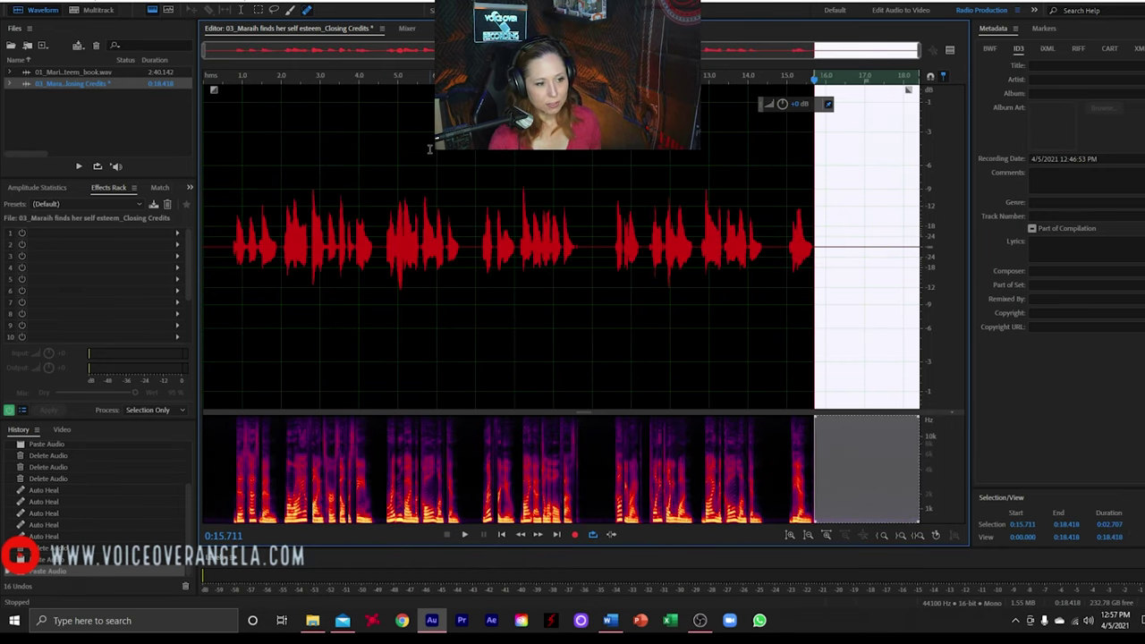
pyautogui.click(430, 148)
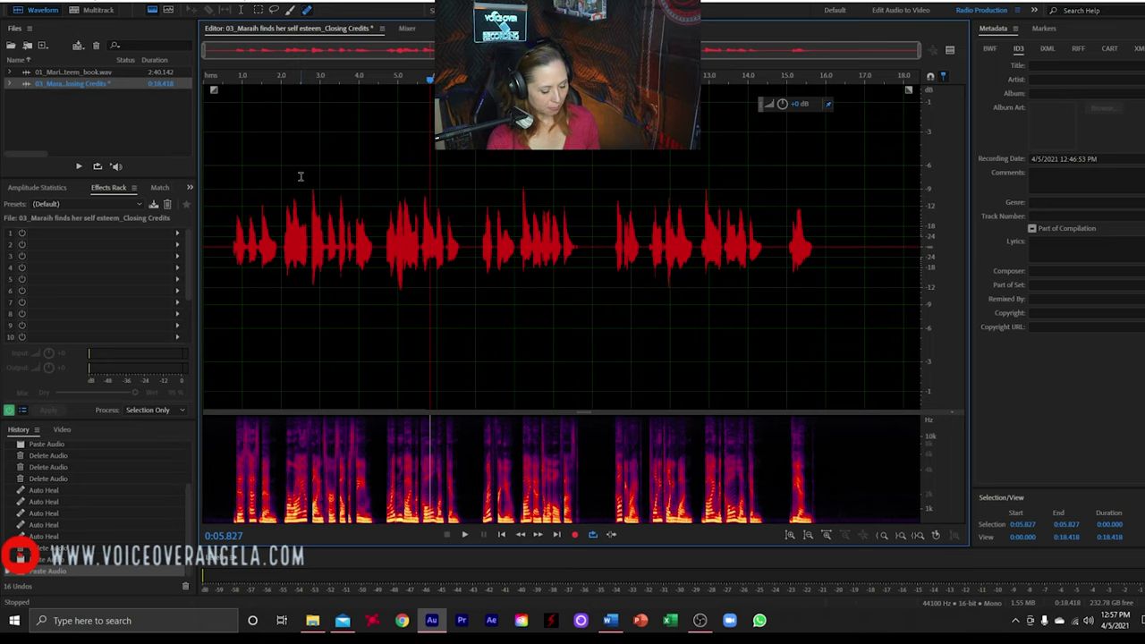
pyautogui.hotkey('ctrl', 'a')
pyautogui.hotkey('ctrl', 'shift', 'n')
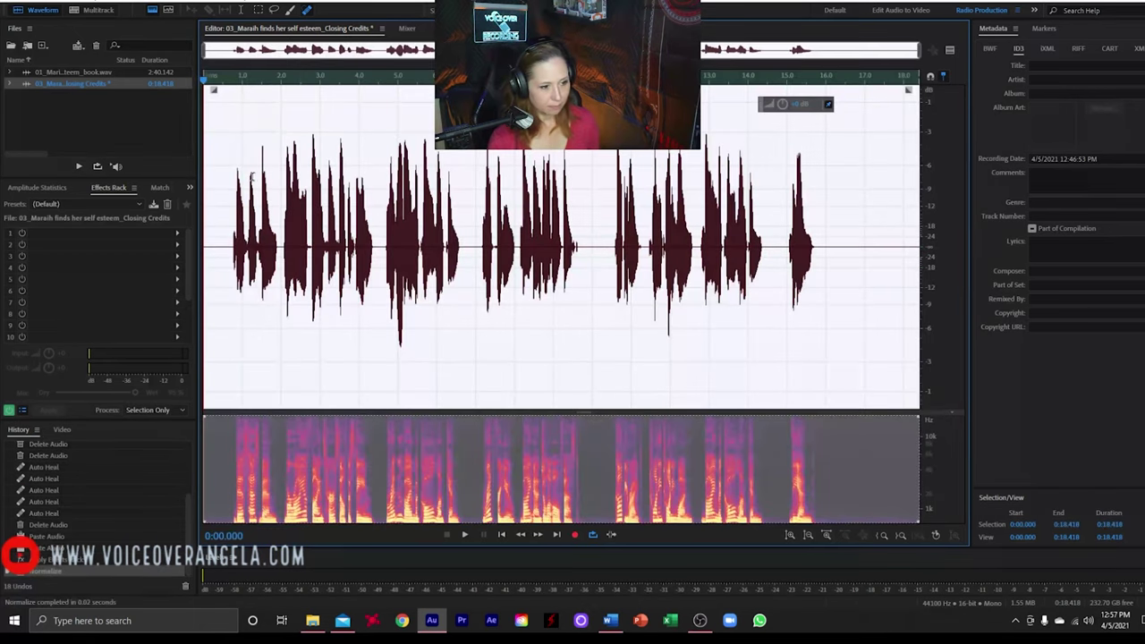
pyautogui.click(49, 187)
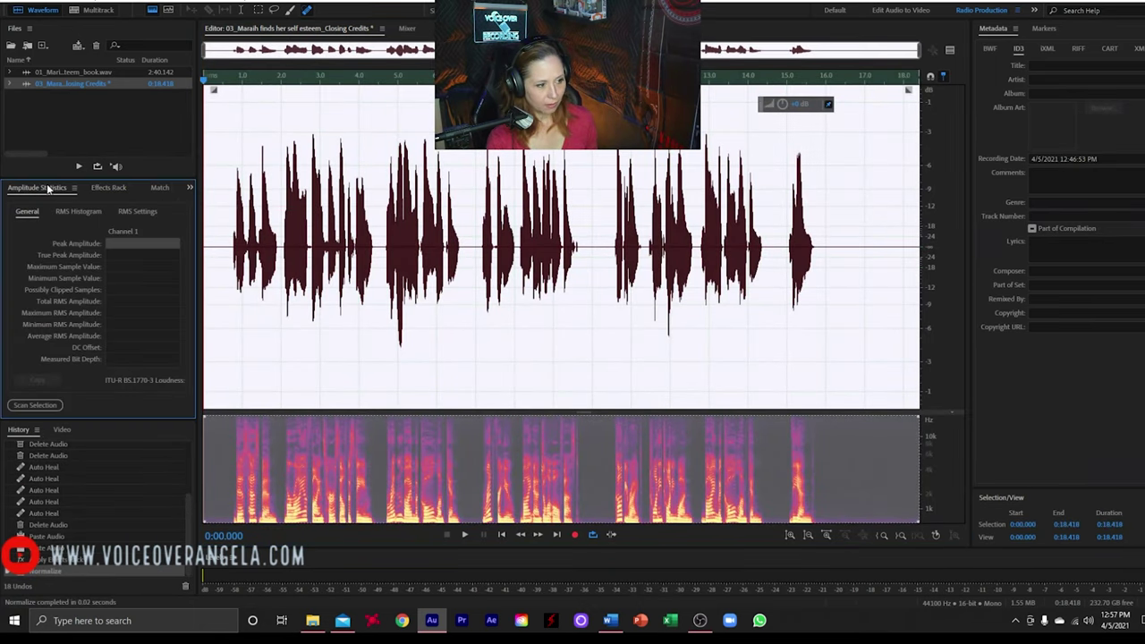
pyautogui.click(37, 405)
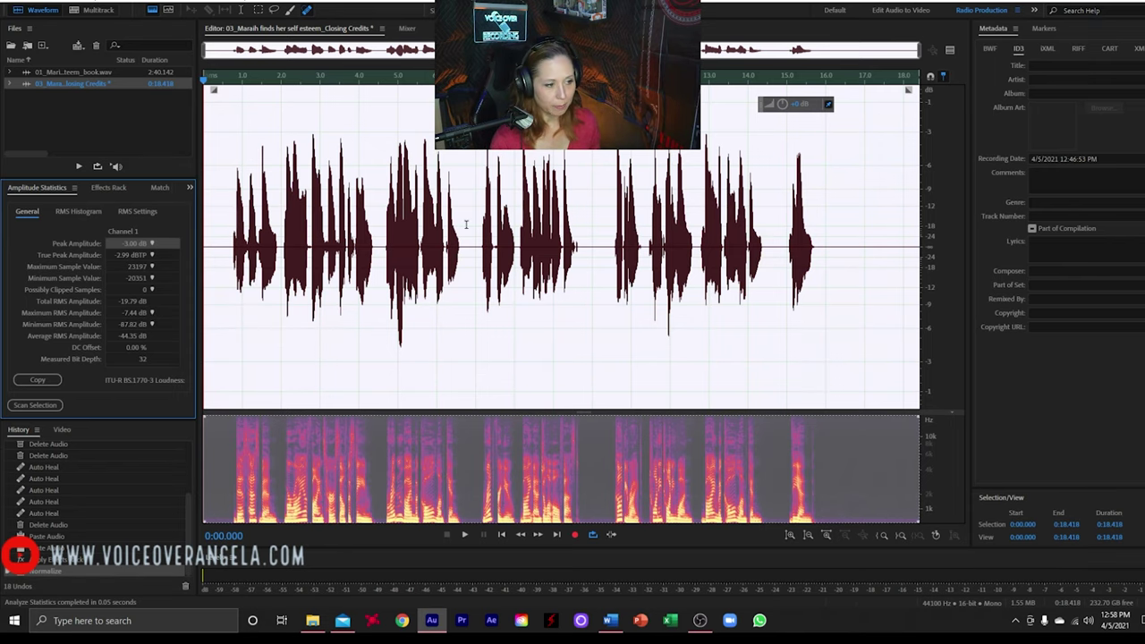
# Save the recording in MP3 Audio format as 03_Maraih finds her self esteem_Closing Credits.mp3 and close the file
pyautogui.click(9, 3)
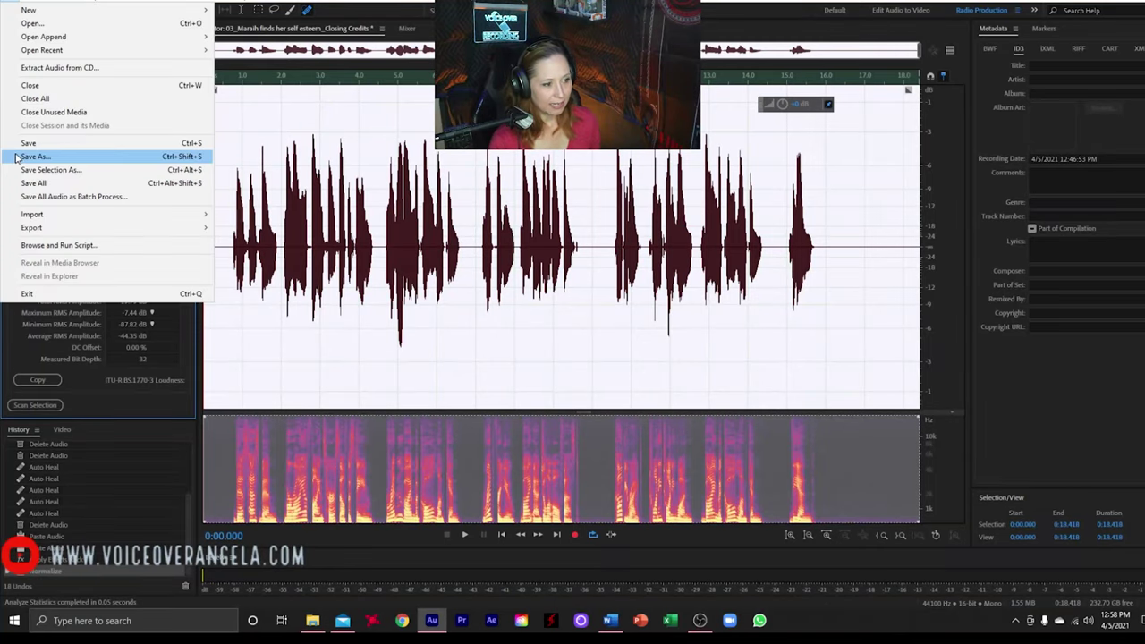
pyautogui.click(18, 141)
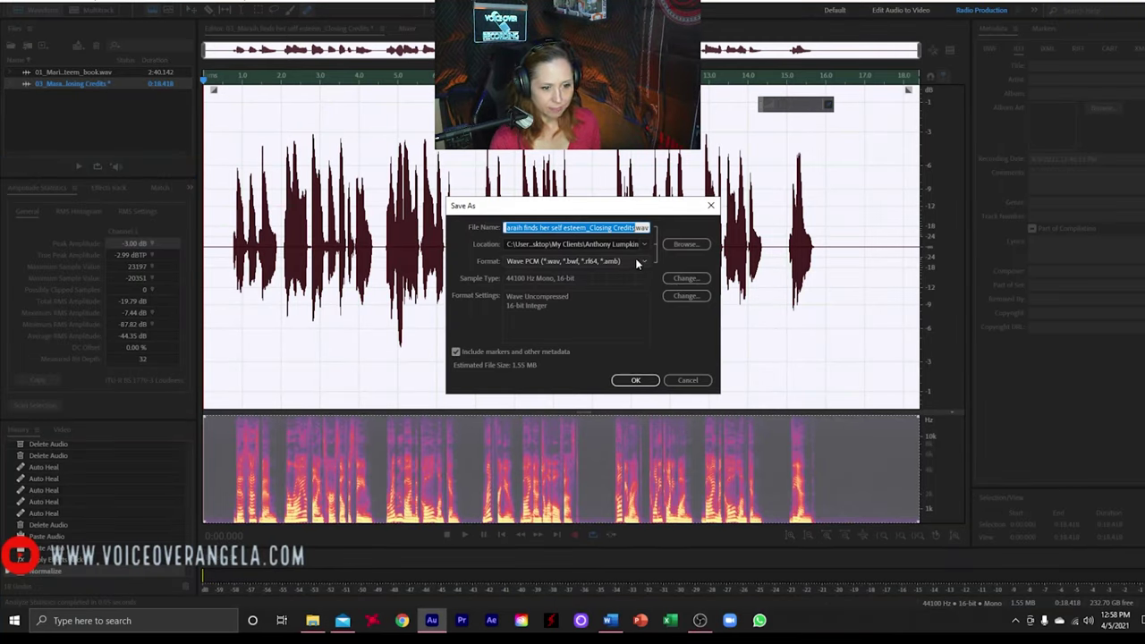
pyautogui.click(636, 260)
pyautogui.click(564, 395)
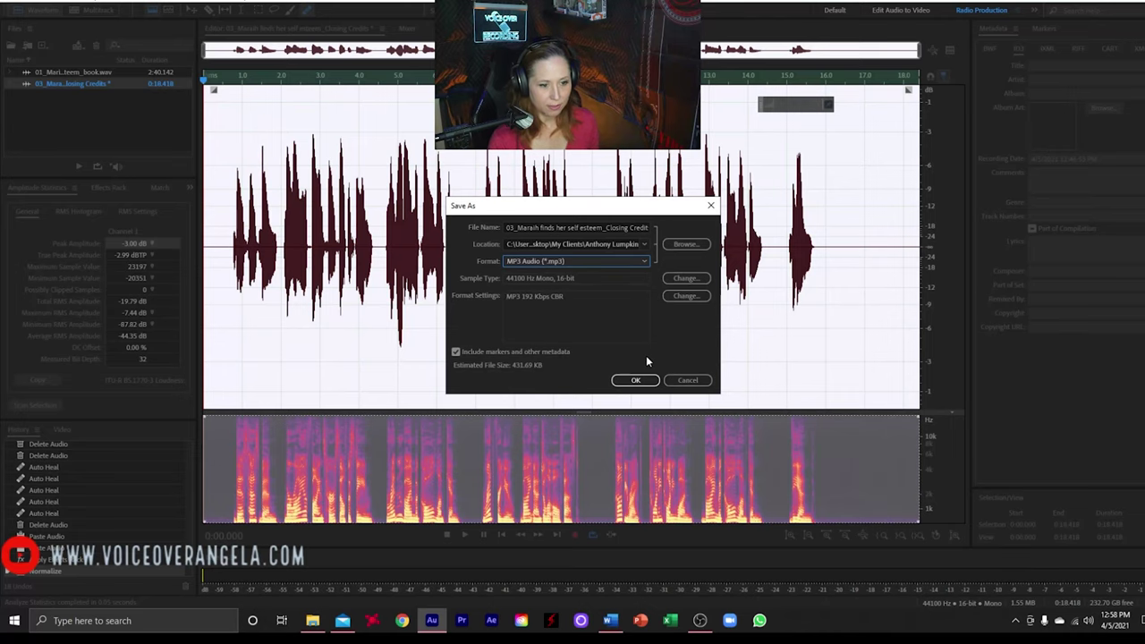
pyautogui.click(636, 381)
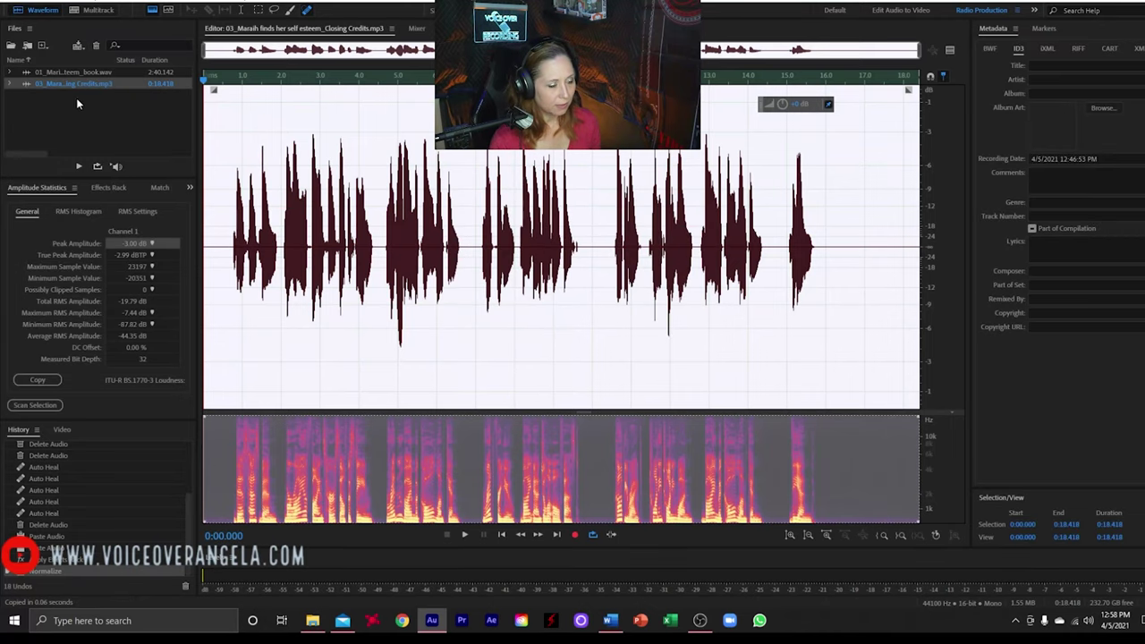
pyautogui.rightClick(84, 83)
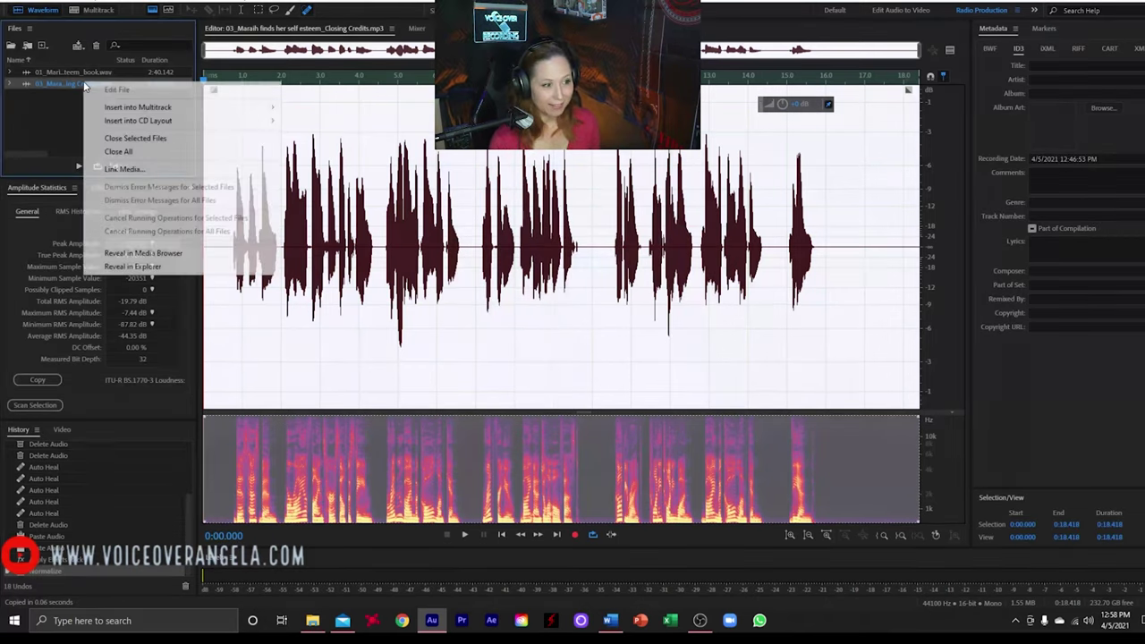
pyautogui.click(136, 139)
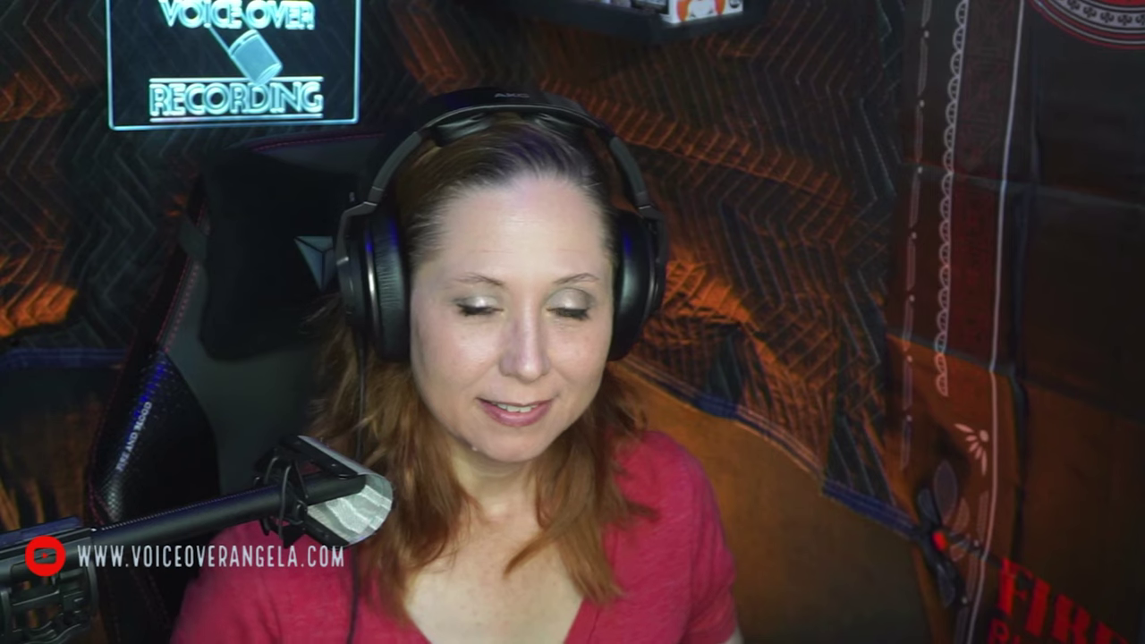